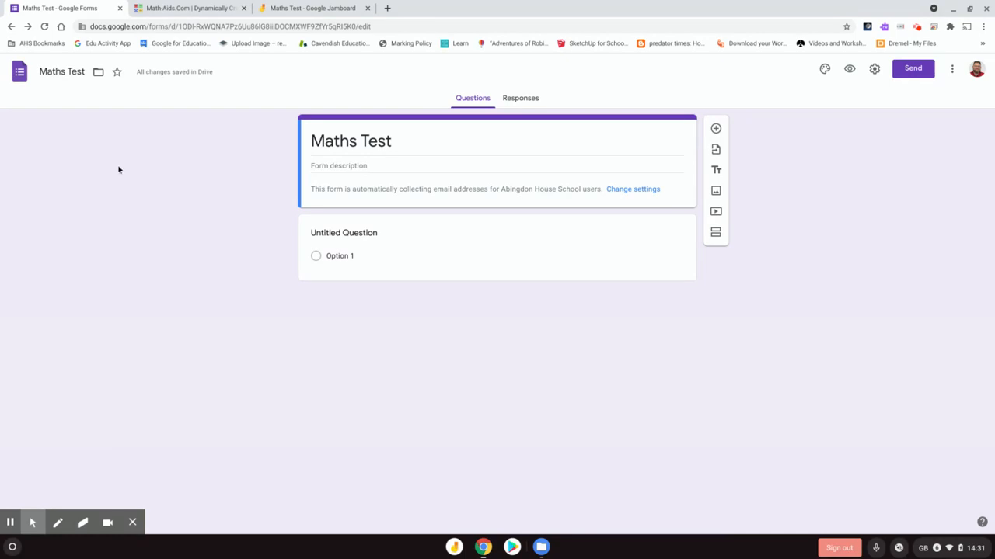
Look over the Math-Aids addition worksheet, the blank Maths Test Jamboard and the Maths Test form
left_click(180, 10)
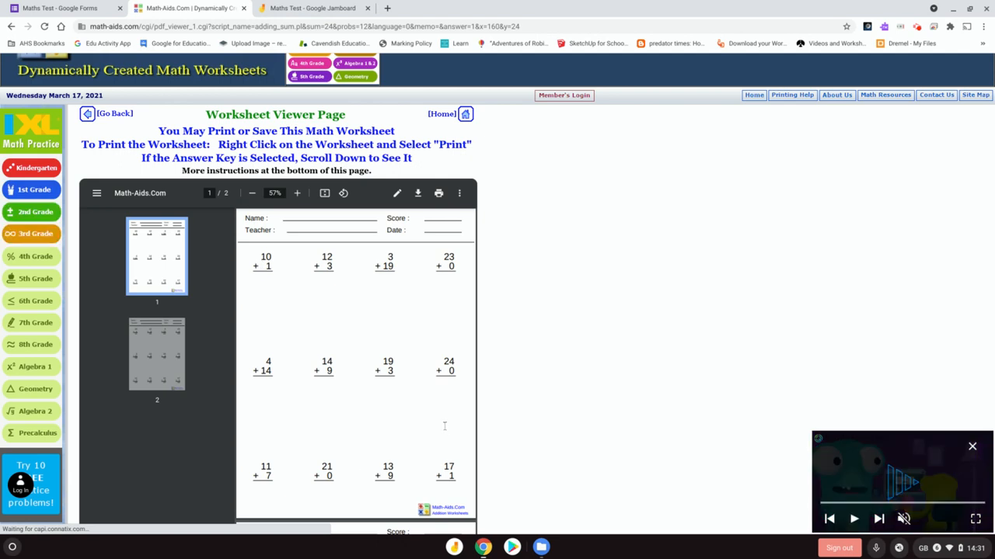
left_click(336, 8)
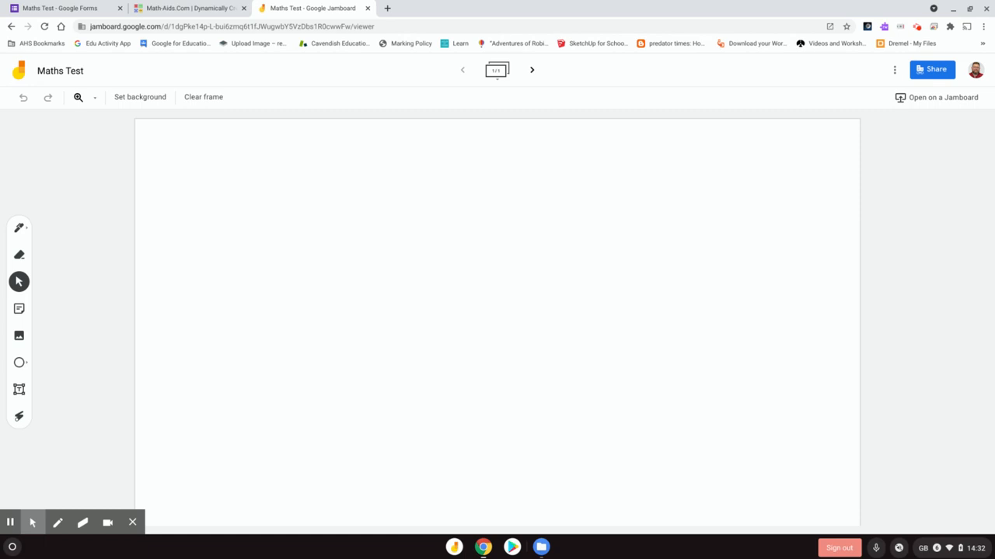
left_click(208, 8)
left_click(70, 5)
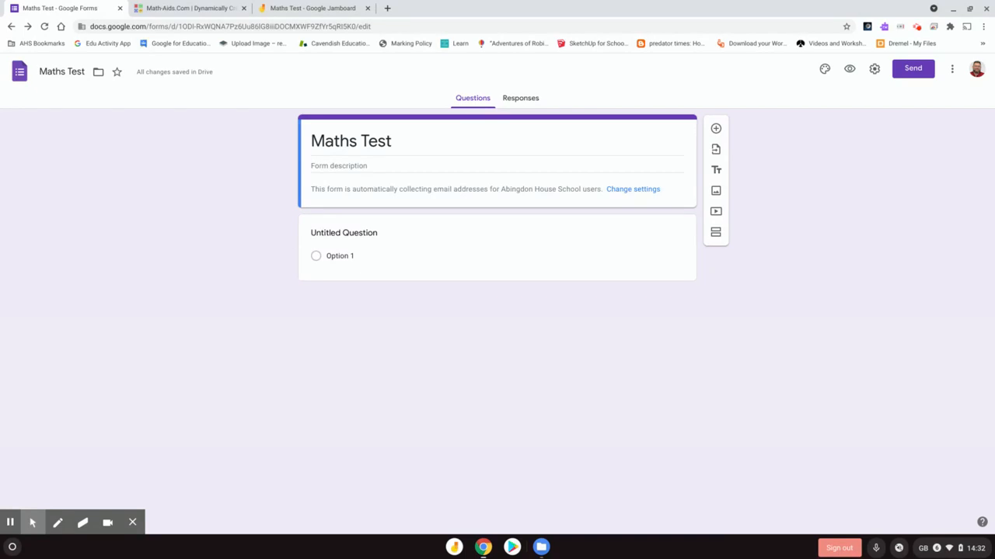
Capture a partial screenshot of the twelve addition problems on the Math-Aids worksheet's first page
left_click(209, 7)
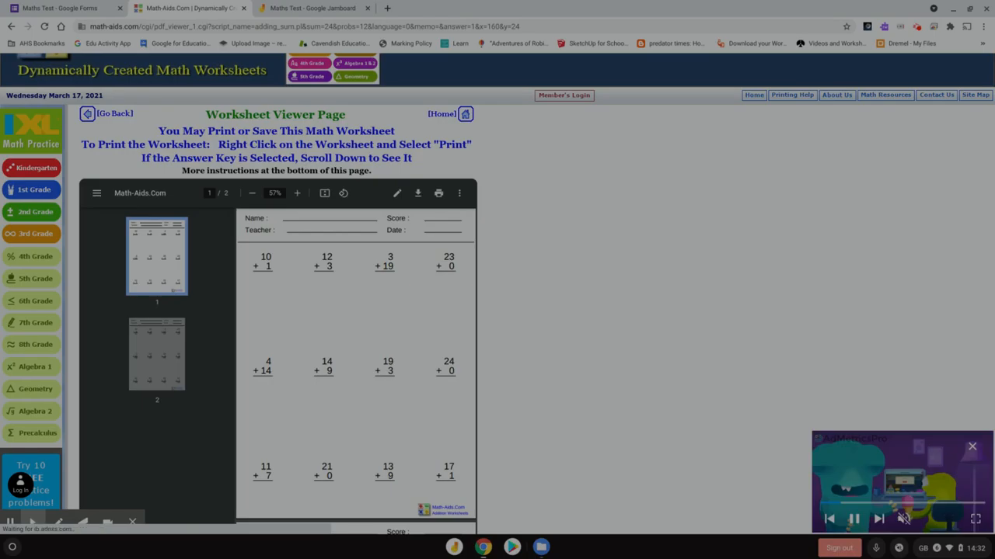
left_click_drag(240, 244, 471, 493)
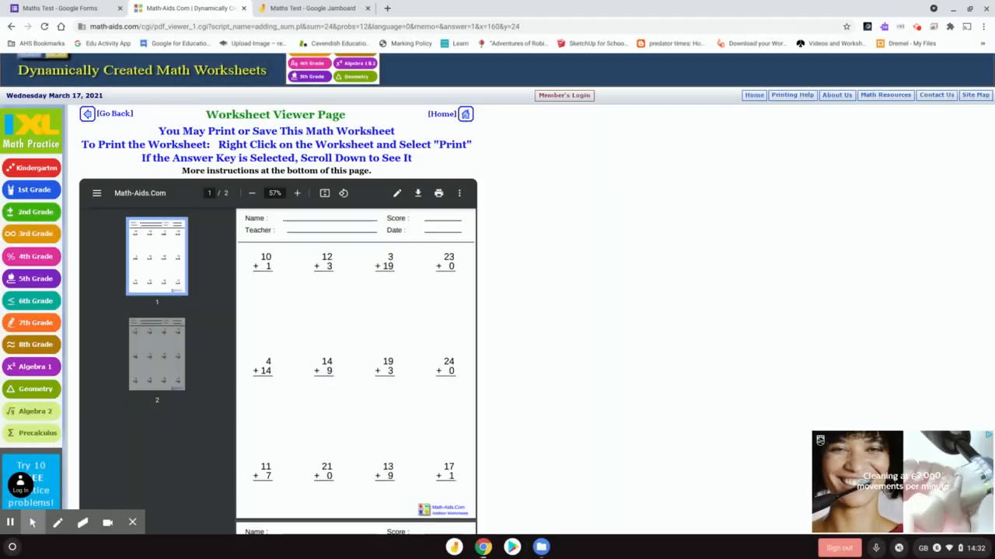
left_click(846, 518)
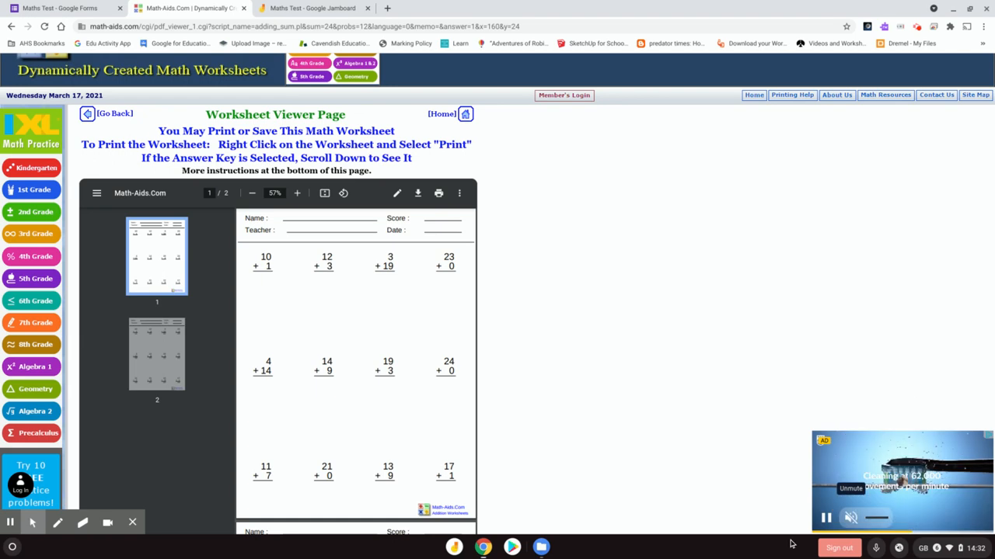
Paste the captured problems into the Maths Test Jamboard and enlarge the image from the frame's upper-left corner to about the full frame height
left_click(302, 6)
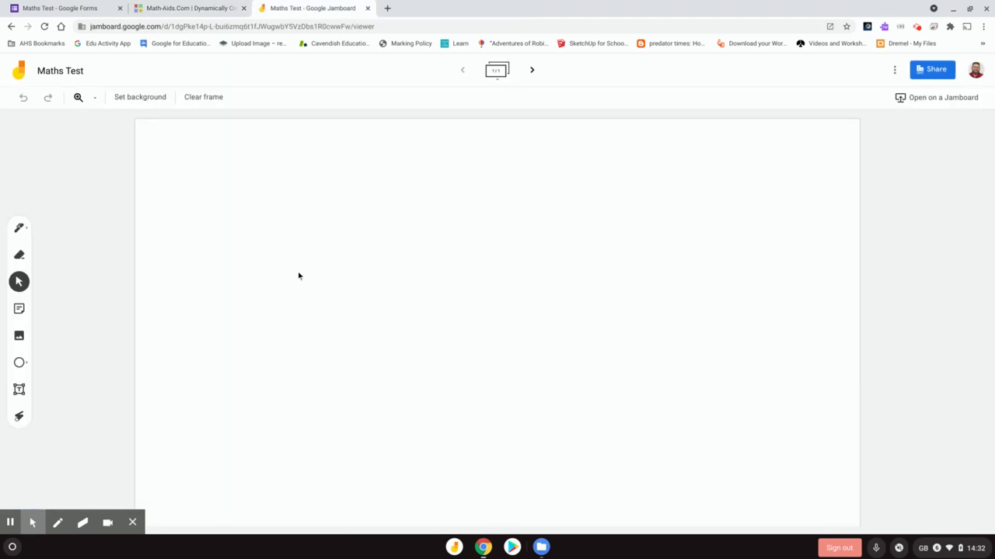
key("ctrl+v")
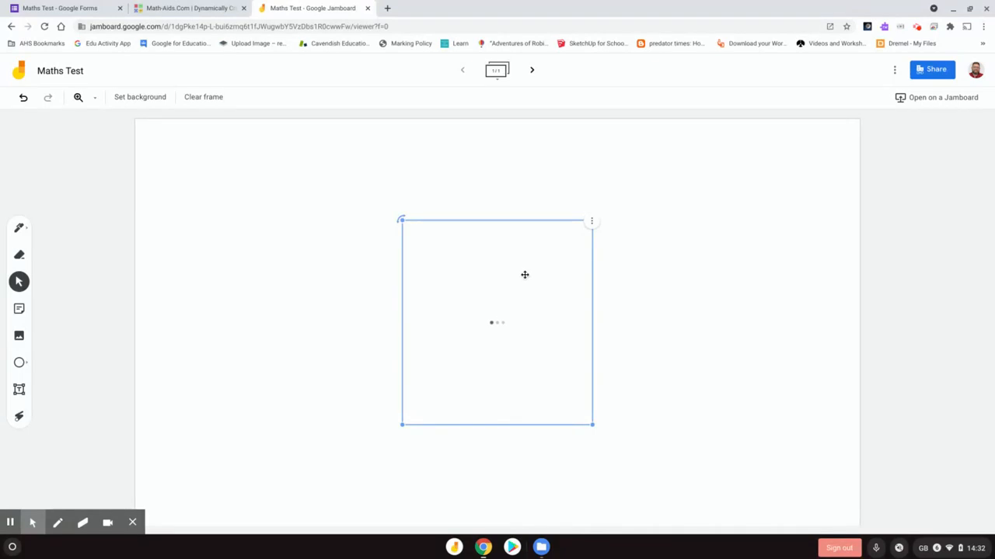
left_click_drag(499, 276, 268, 184)
left_click_drag(327, 327, 531, 498)
left_click(551, 182)
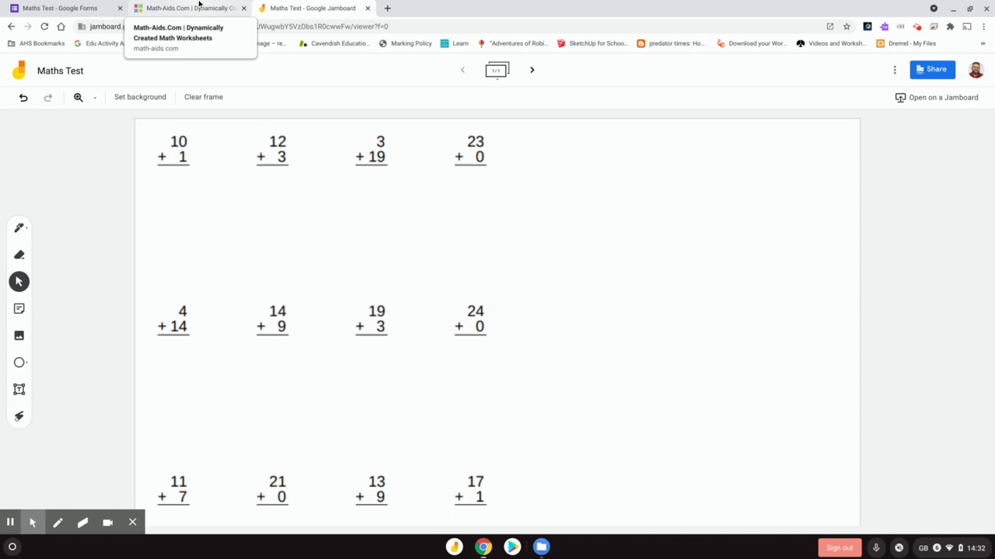
Look through the Math-Aids worksheet down to the answer key on its second page
left_click(199, 4)
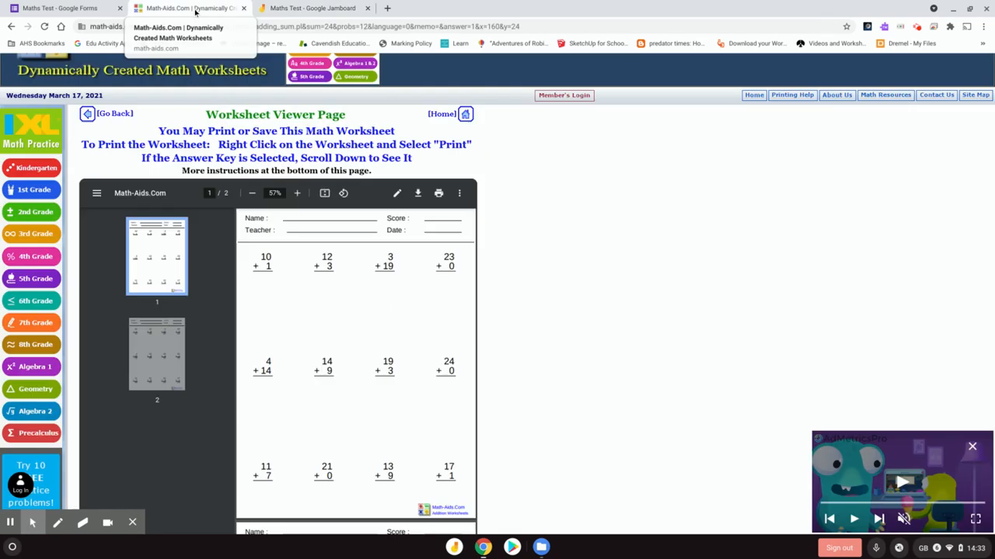
left_click(67, 3)
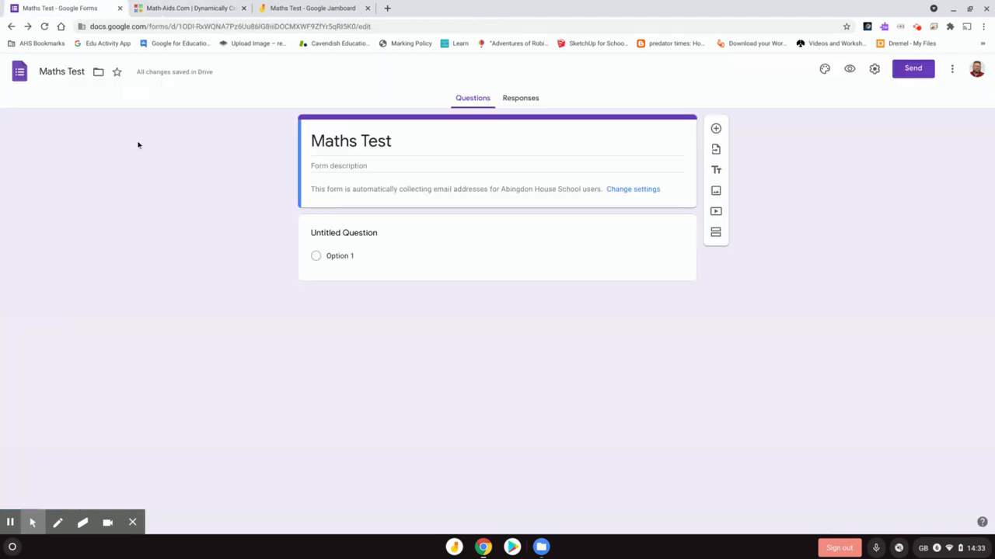
left_click(191, 8)
scroll(380, 276, "down", 1)
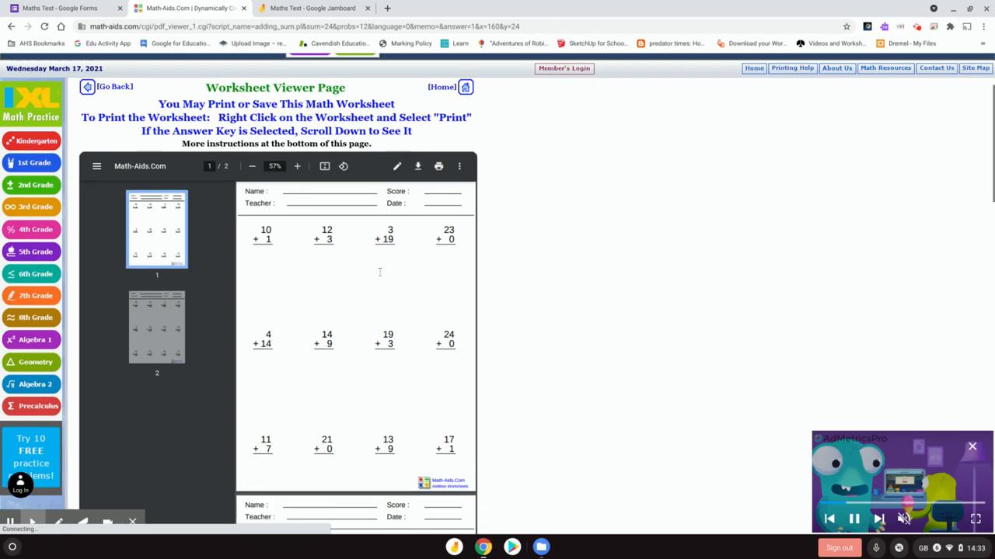
scroll(368, 350, "down", 3)
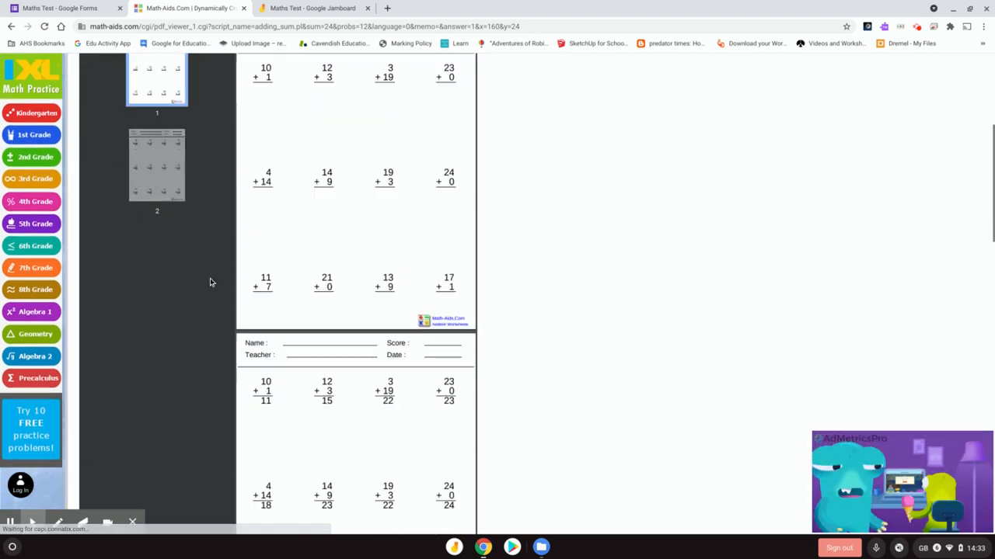
scroll(209, 162, "down", 3)
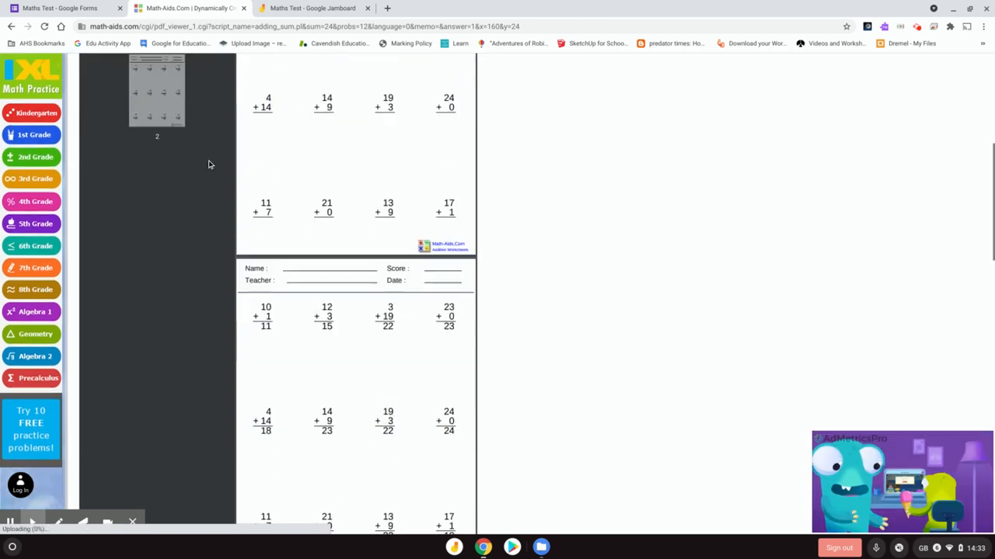
Allow respondents to edit after submit in the Maths Test form's general settings
left_click(82, 7)
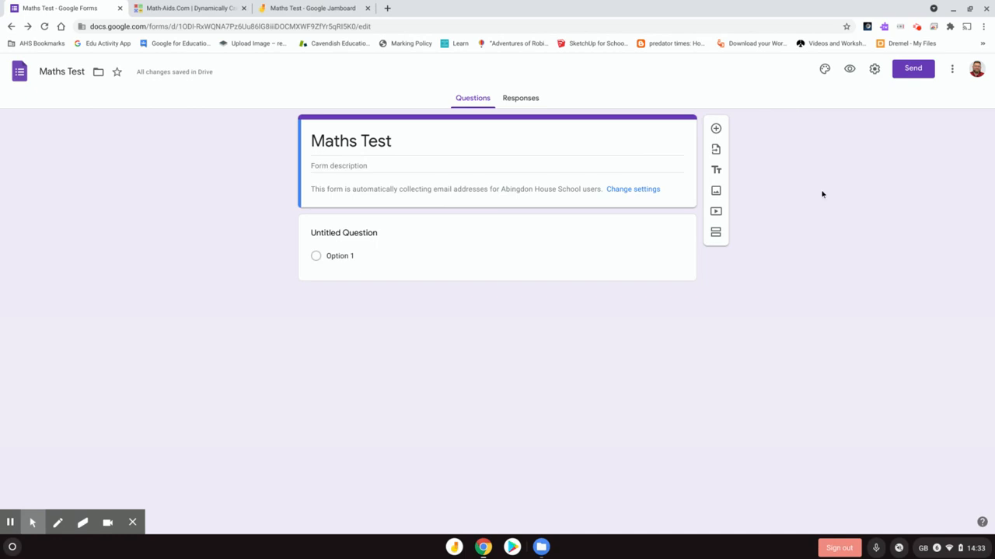
left_click(876, 73)
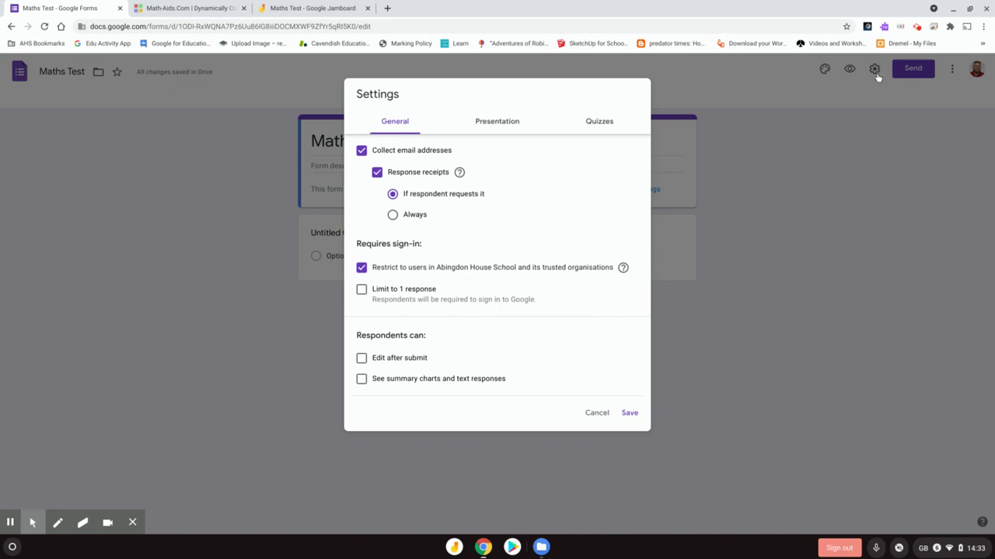
left_click(594, 413)
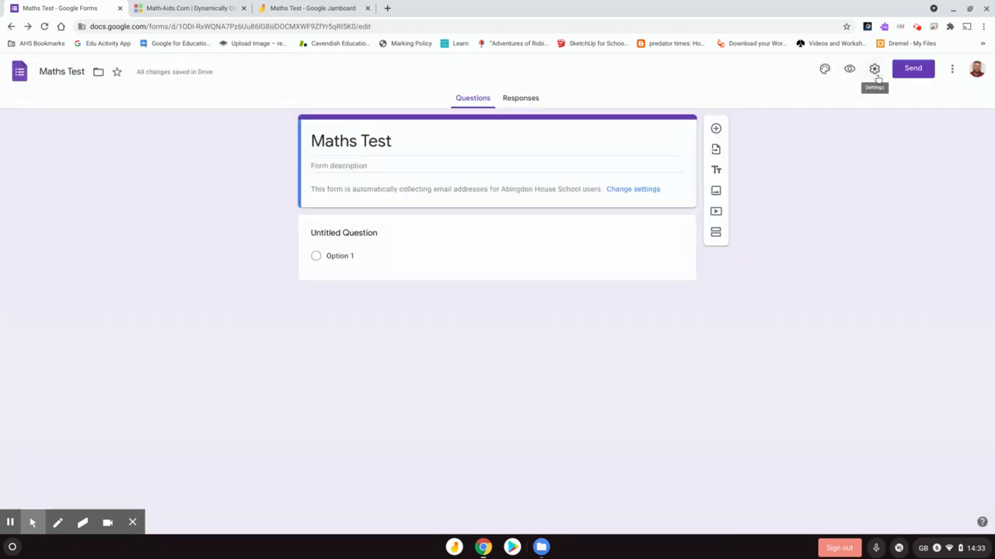
left_click(877, 77)
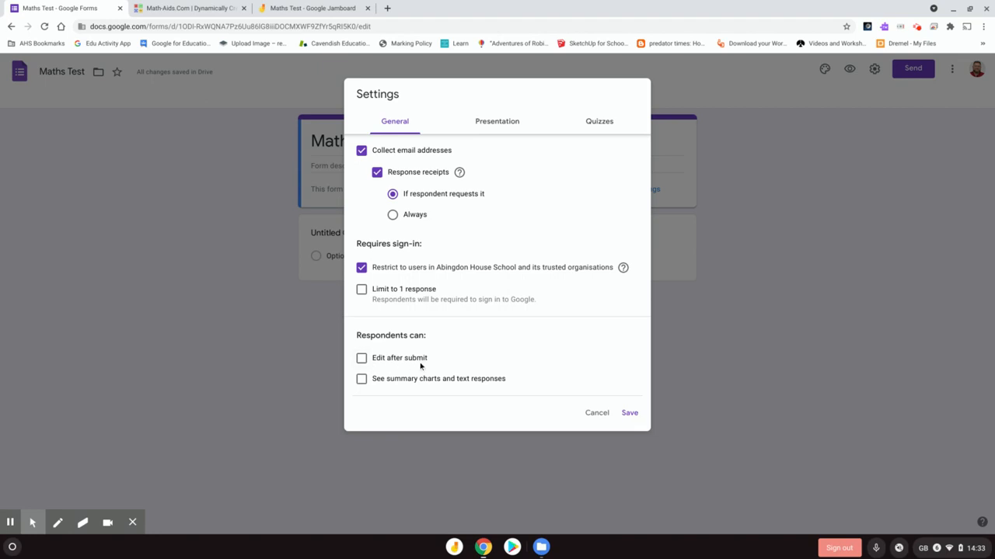
left_click(363, 363)
left_click(481, 351)
Make the form a quiz, keeping correct answers visible to respondents, and save the settings
left_click(604, 127)
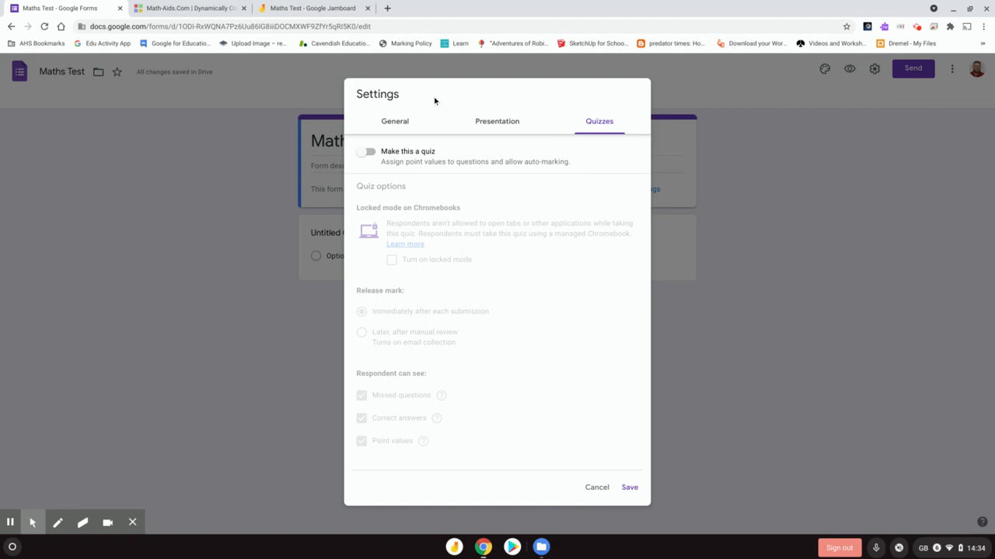
left_click(371, 153)
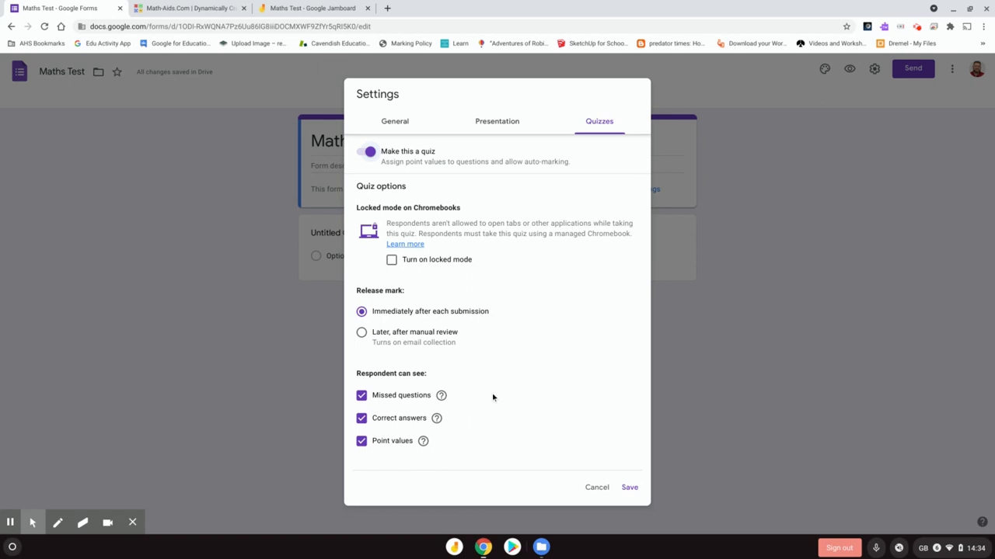
left_click(362, 419)
left_click(360, 424)
left_click(629, 487)
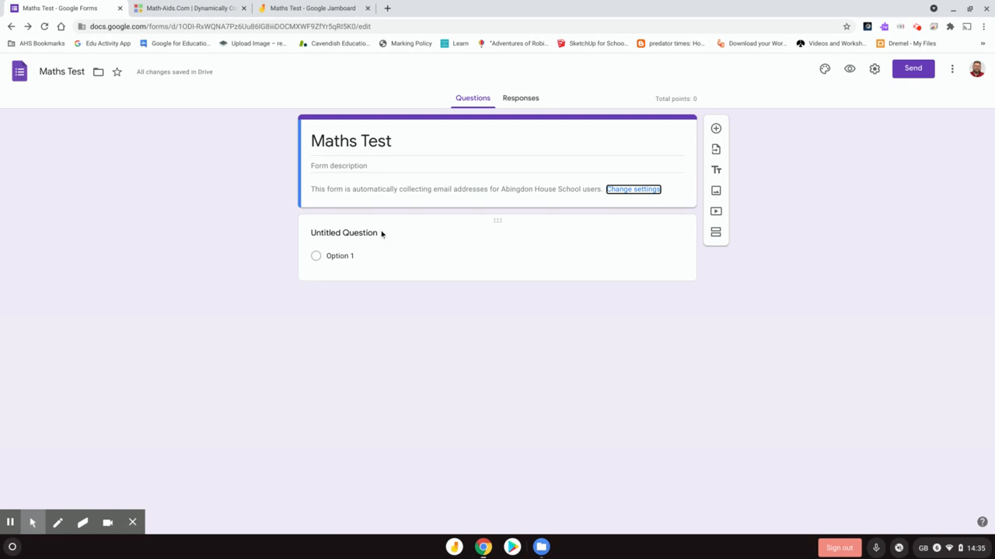
Title the untitled question 1 and change its type to Short answer
left_click(381, 233)
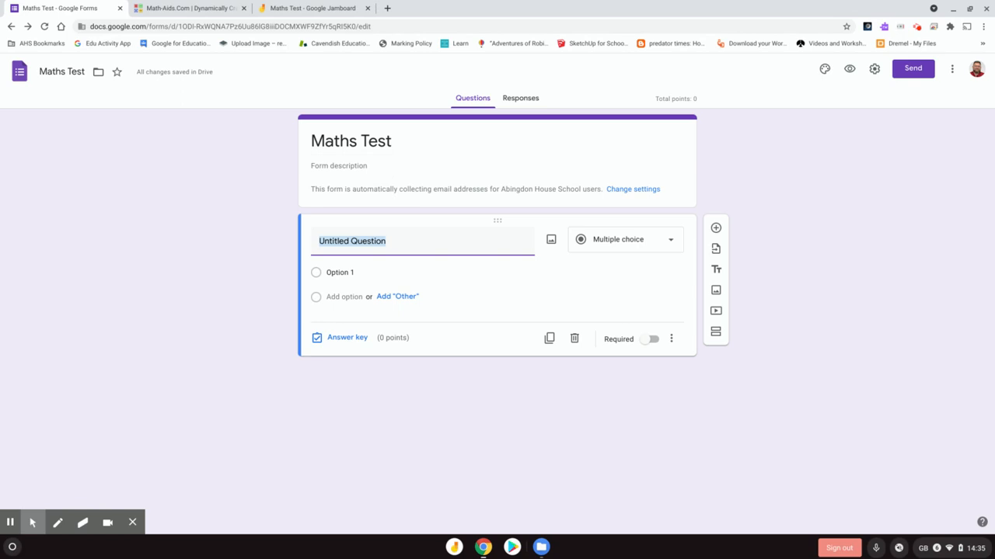
type("1")
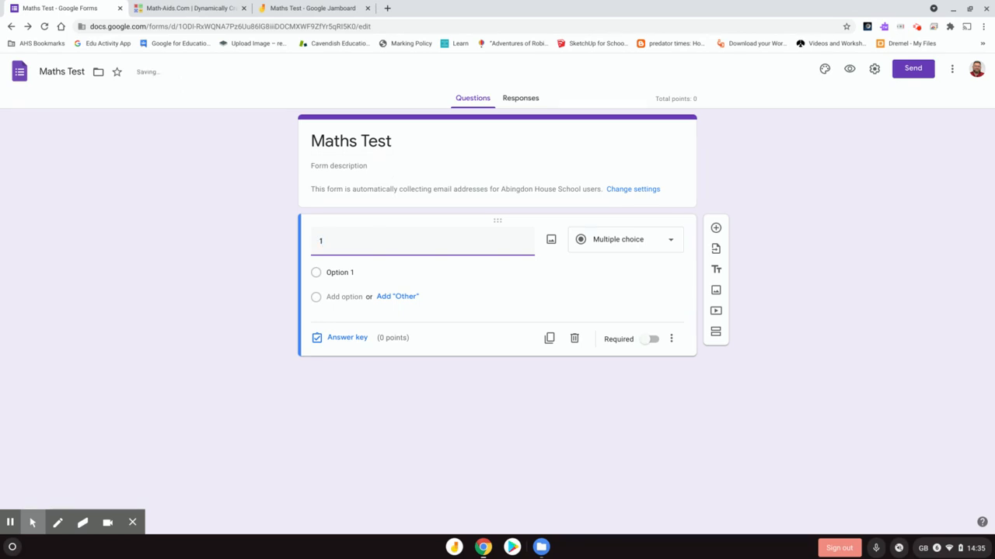
left_click(652, 239)
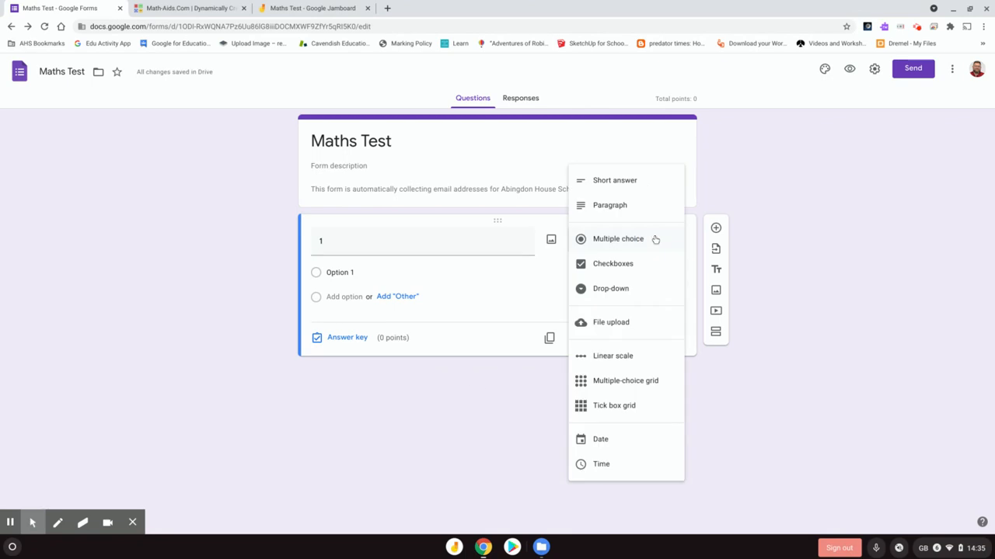
left_click(634, 182)
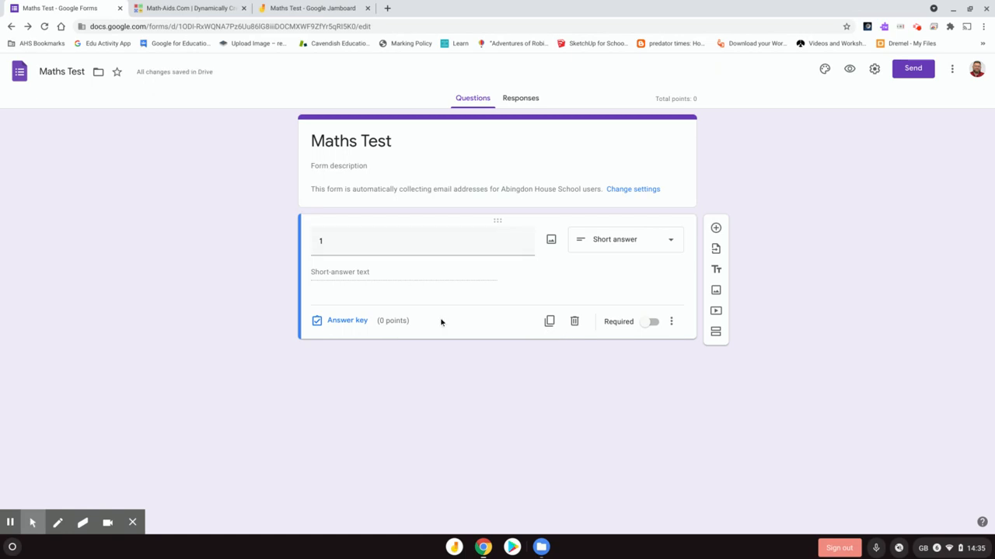
Open the answer key of question 1 and set its value to 1 point
left_click(339, 324)
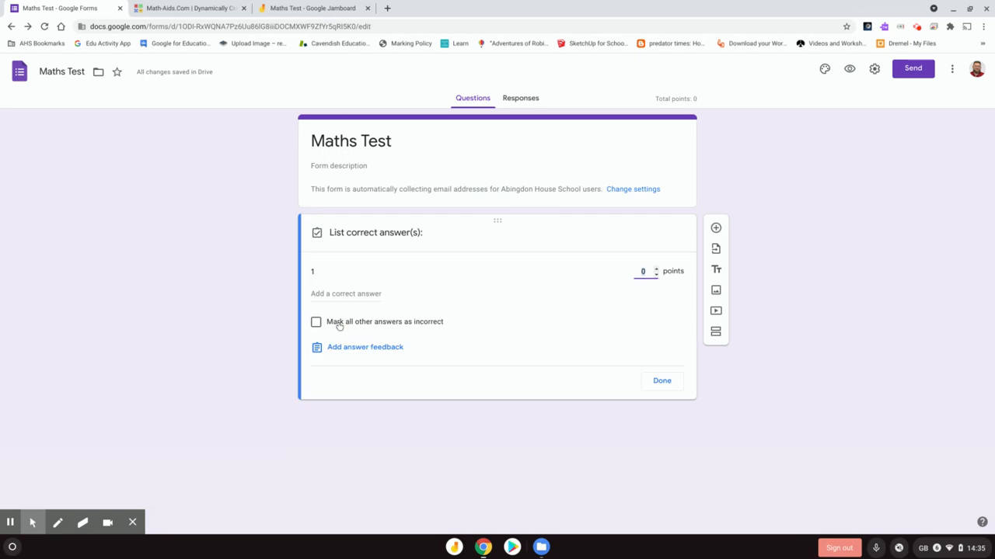
left_click(656, 268)
left_click(410, 278)
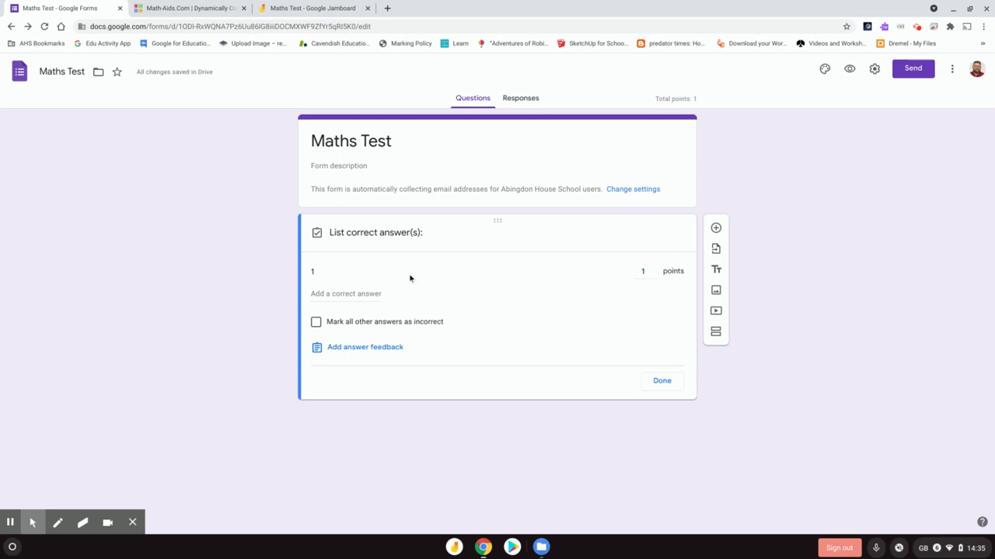
Enter 11 from the worksheet's answer key as the correct answer to question 1 and mark all other answers as incorrect
left_click(346, 294)
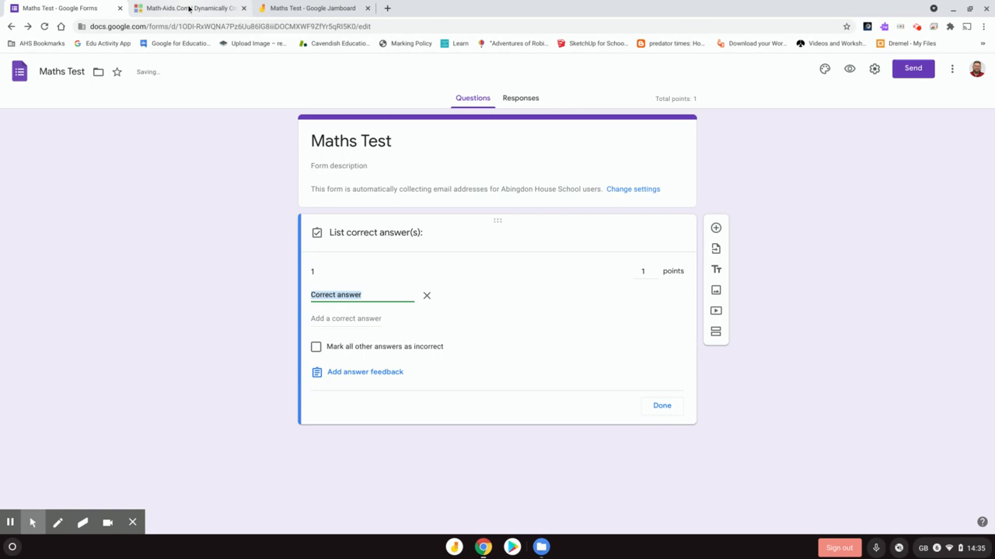
left_click(190, 7)
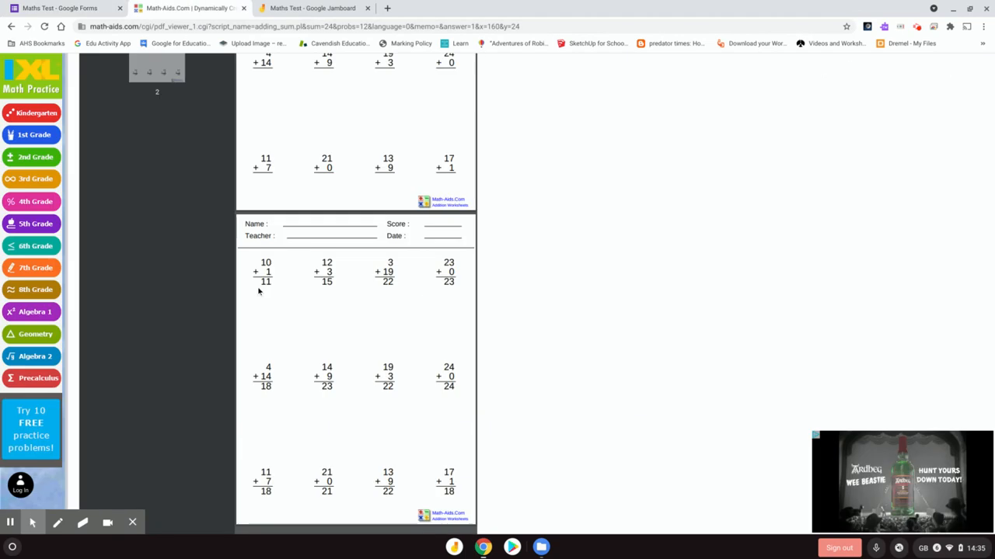
left_click(85, 6)
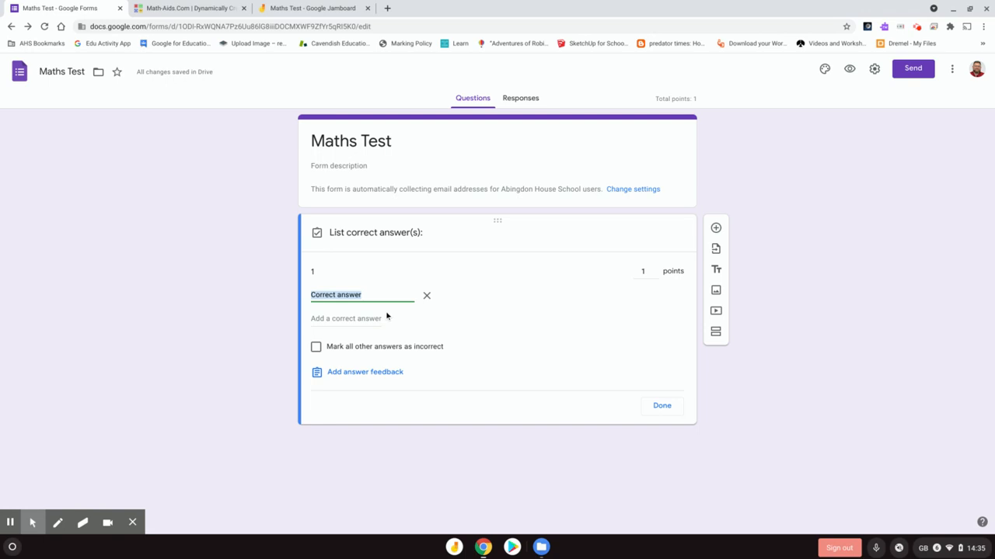
type("11")
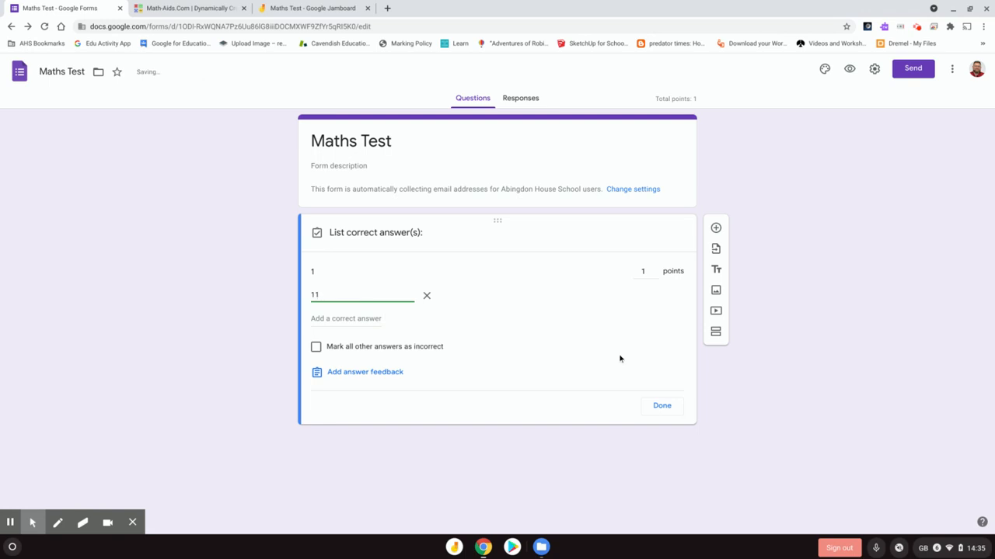
left_click(502, 311)
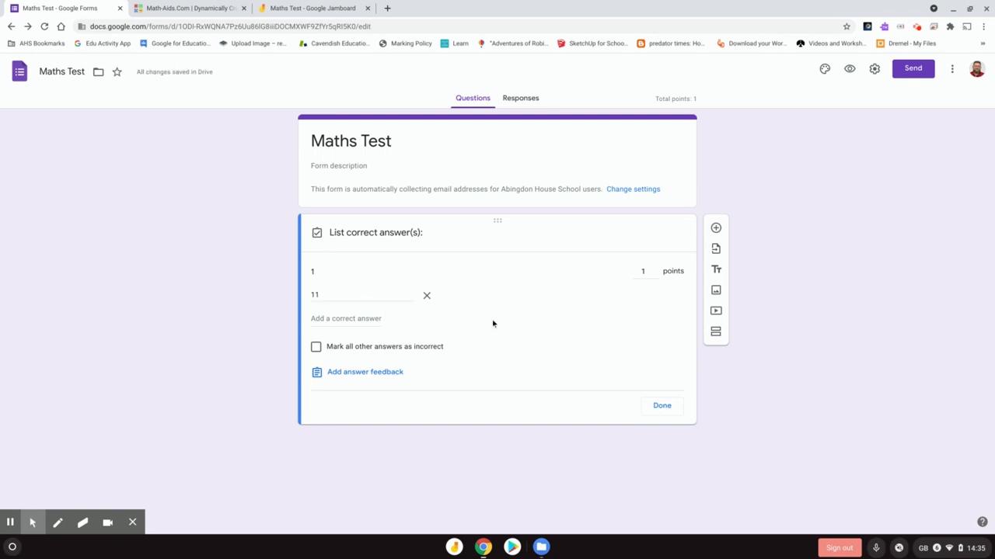
left_click(317, 347)
left_click(662, 408)
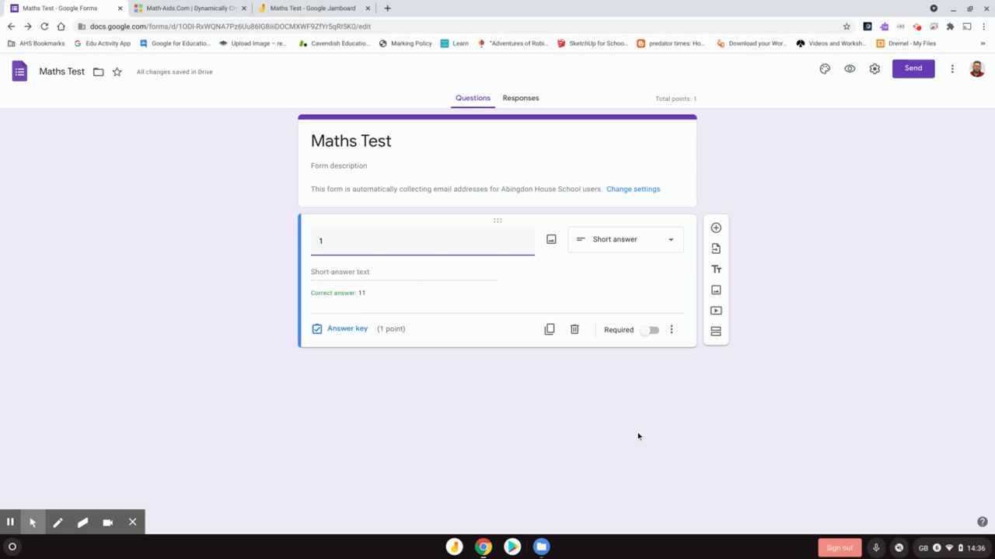
Add a second question titled 2 below question 1 and consult the worksheet's answer key for its answer
left_click(332, 245)
left_click(716, 230)
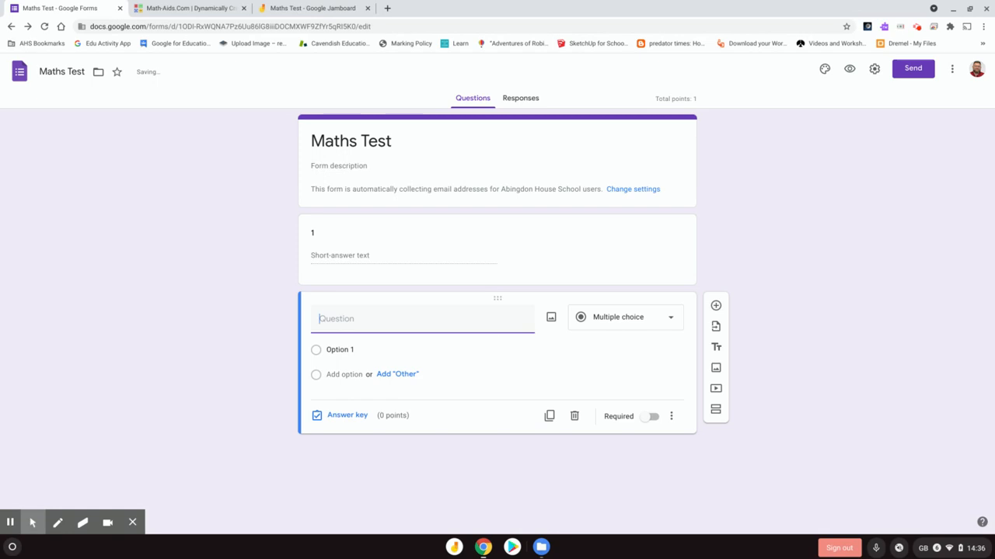
type("2")
left_click(176, 15)
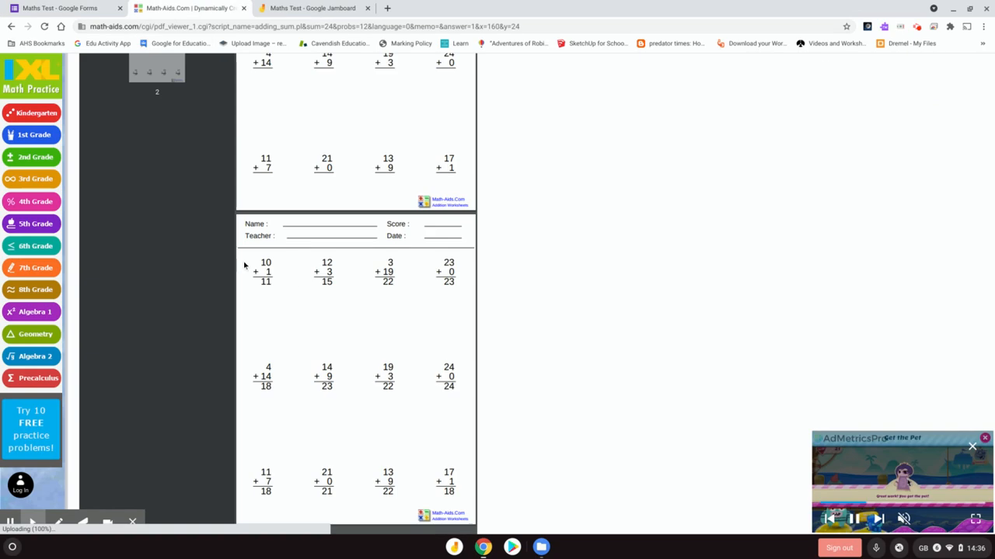
Check the second problem's answer in the worksheet's answer key and change question 2's type to Short answer
scroll(249, 268, "up", 2)
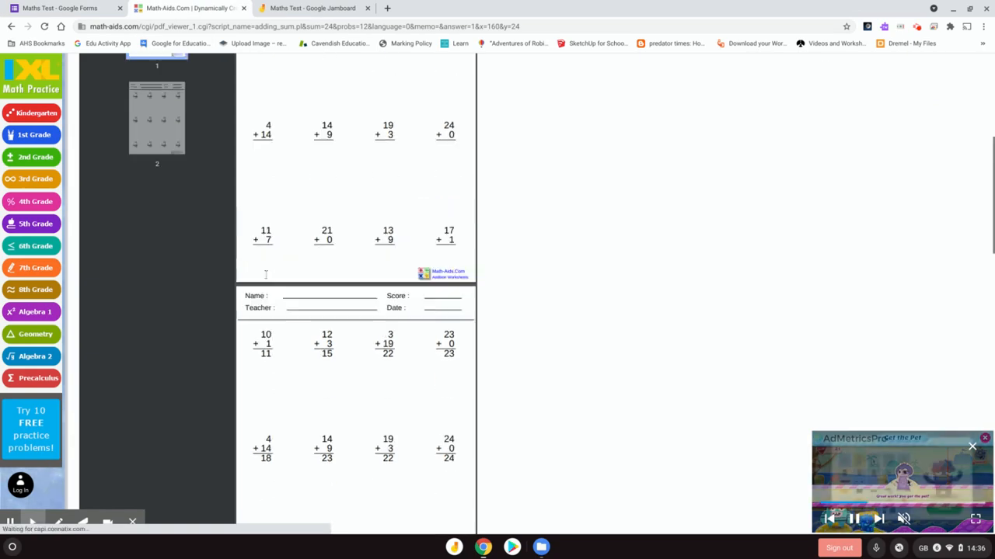
scroll(243, 357, "up", 1)
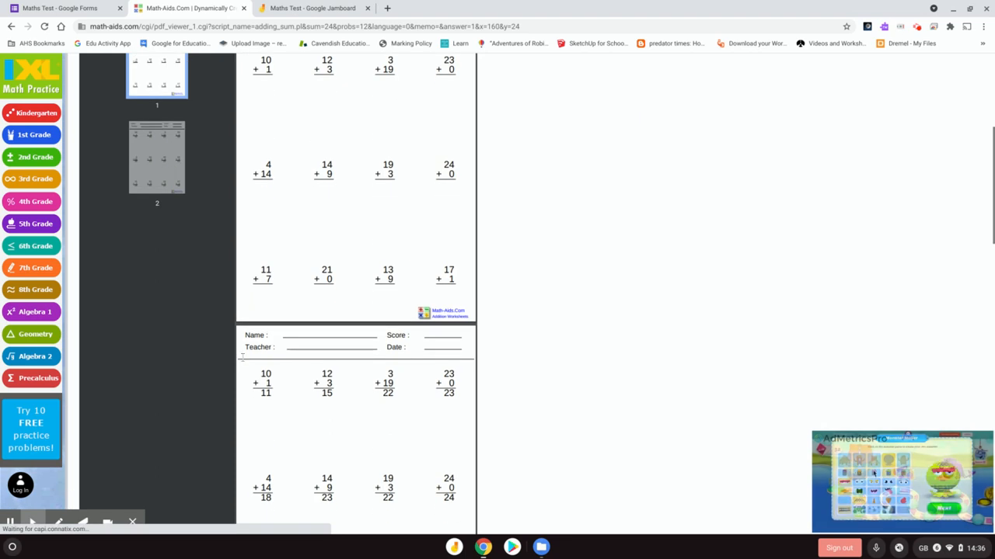
scroll(242, 356, "down", 1)
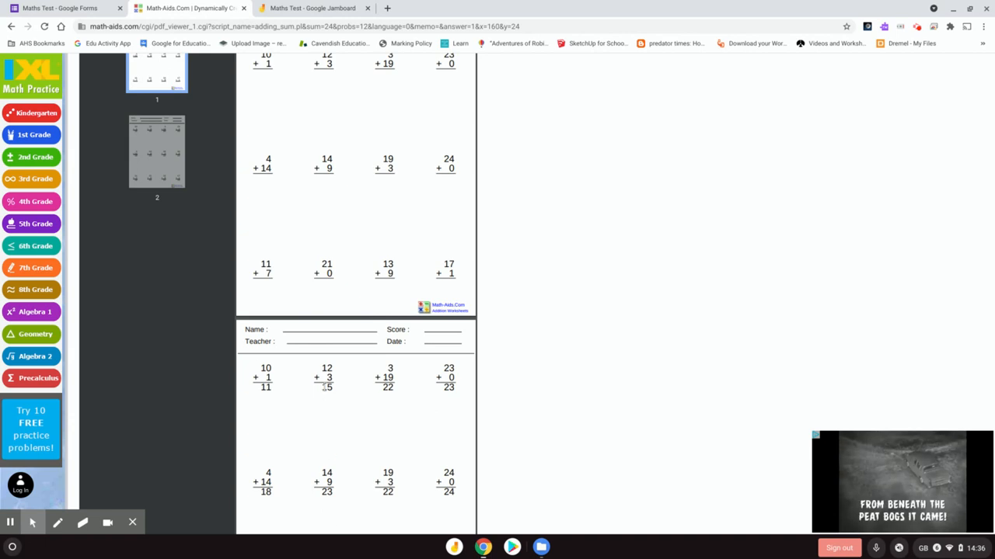
key("ctrl+shift+Tab")
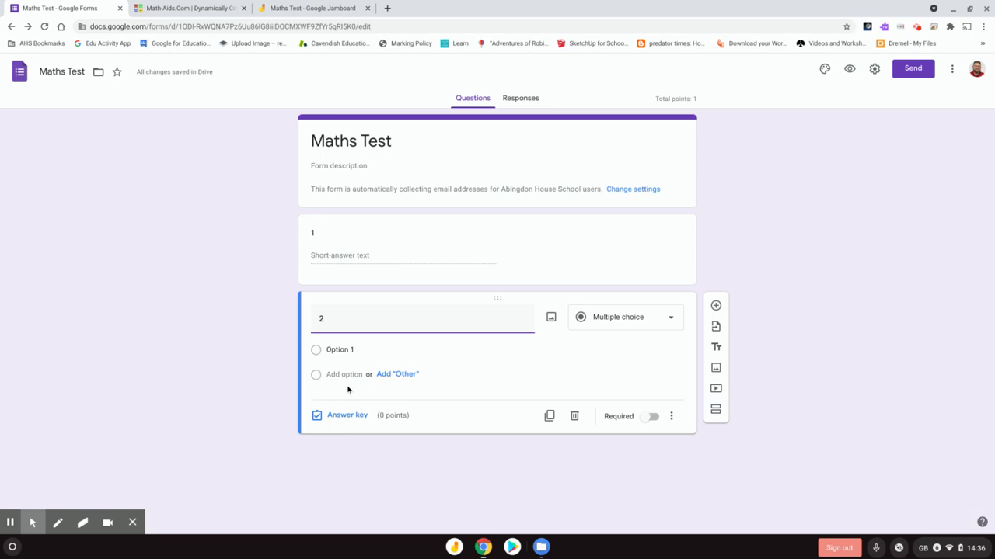
left_click(354, 375)
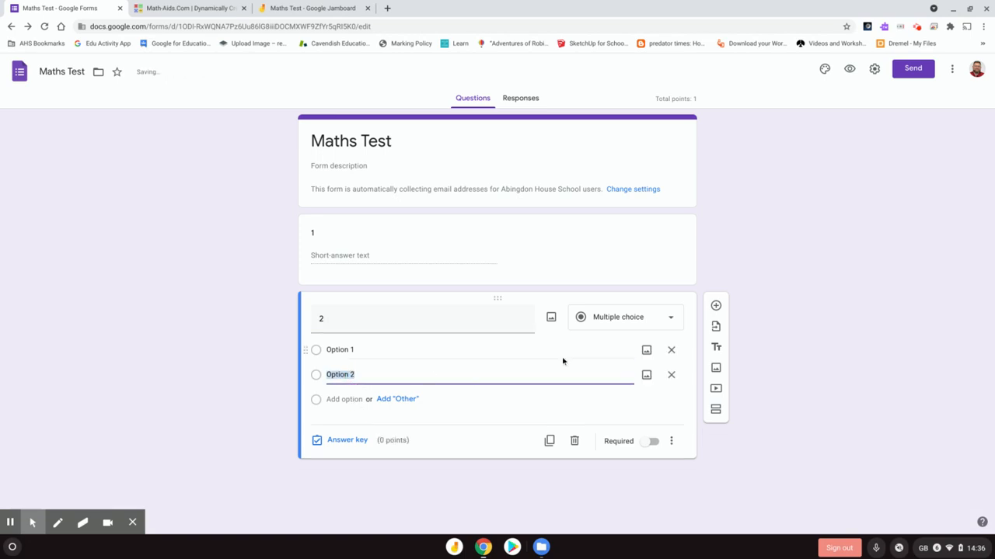
left_click(611, 317)
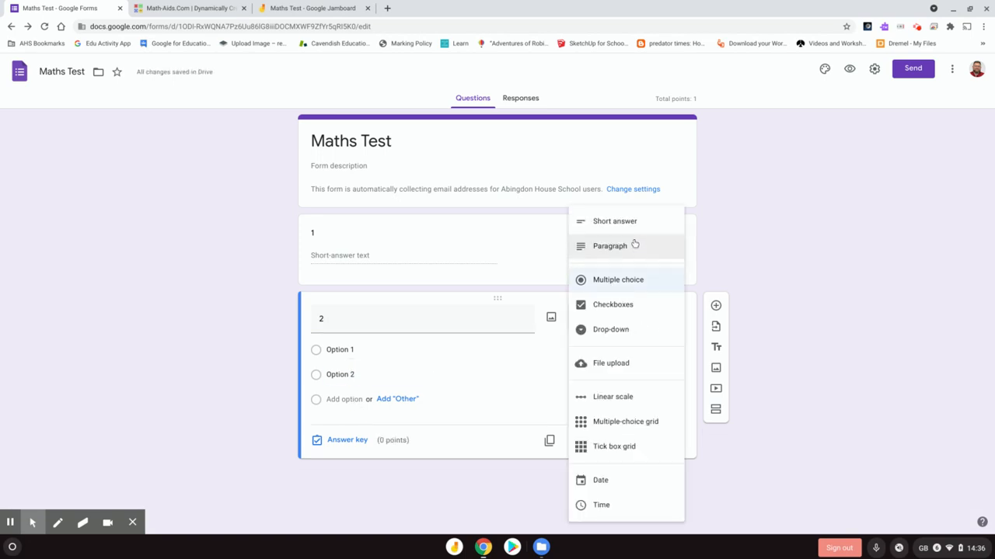
left_click(628, 222)
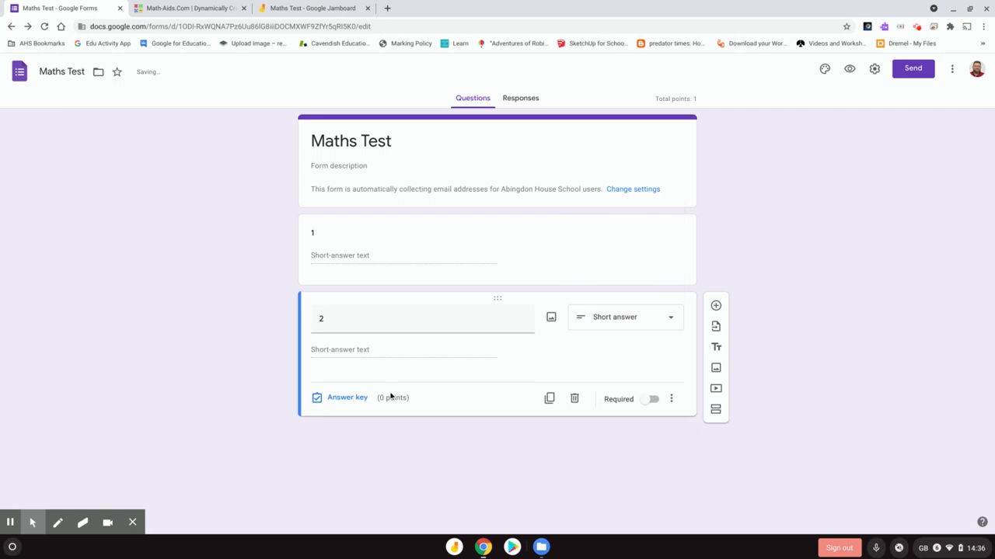
Set question 2's answer key to 15 for 1 point and mark all other answers as incorrect
left_click(347, 400)
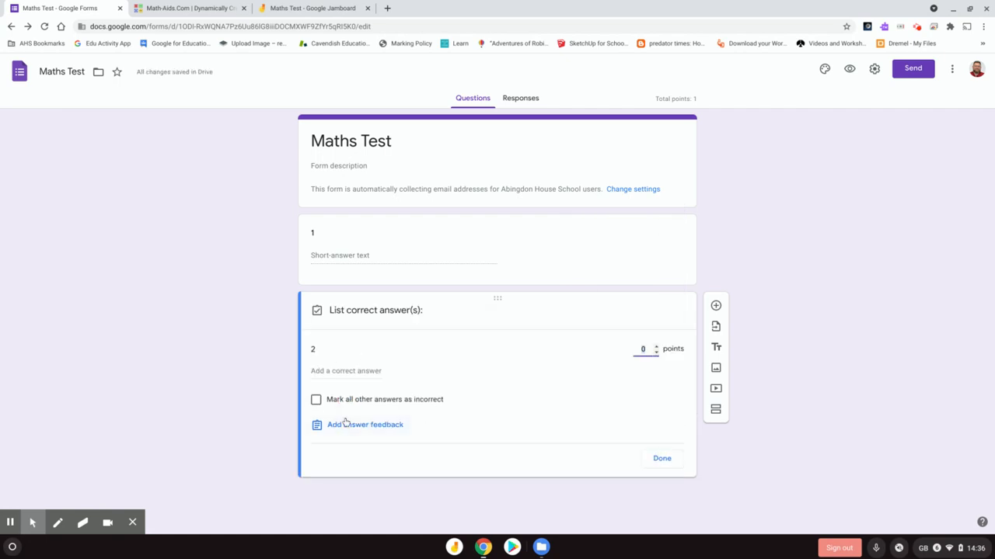
left_click(316, 399)
left_click(336, 371)
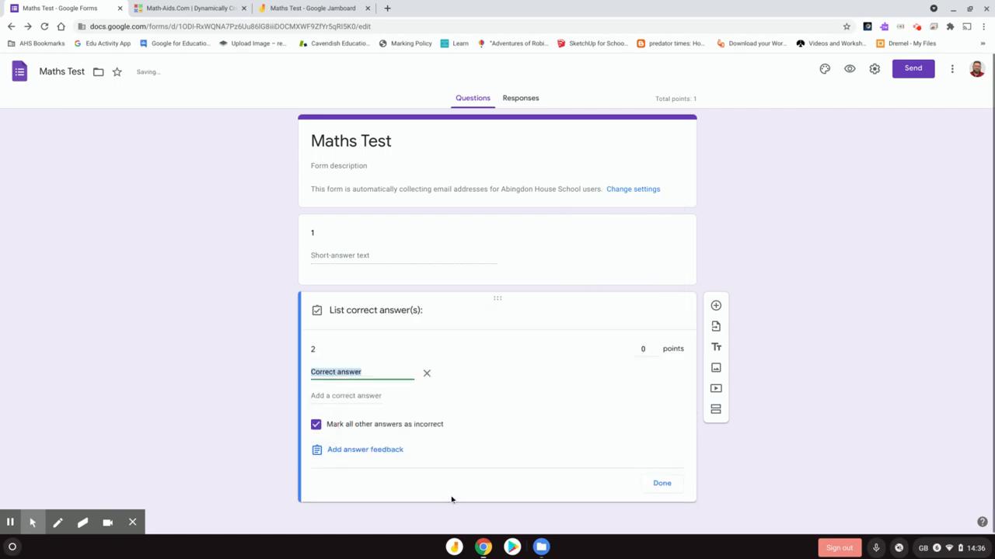
type("15")
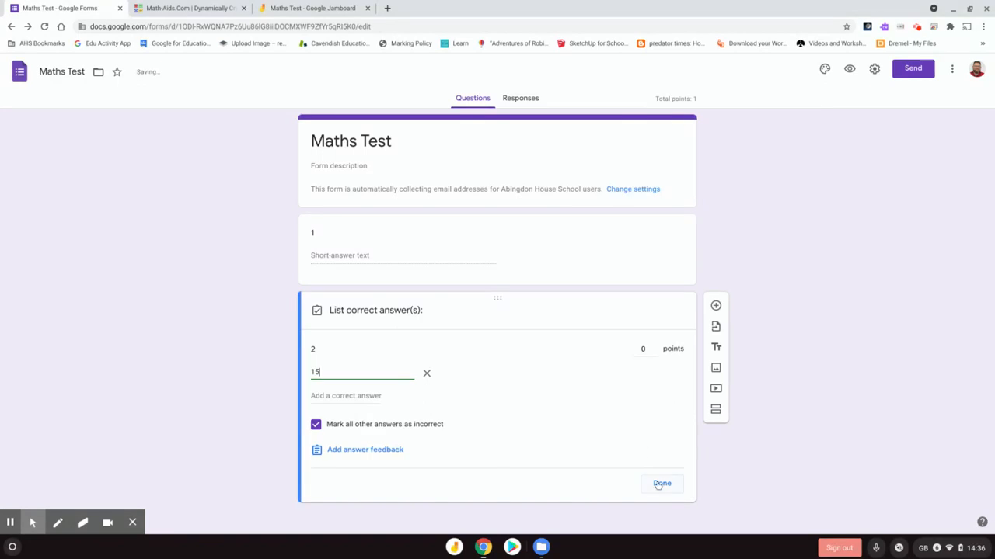
left_click(656, 347)
left_click(662, 483)
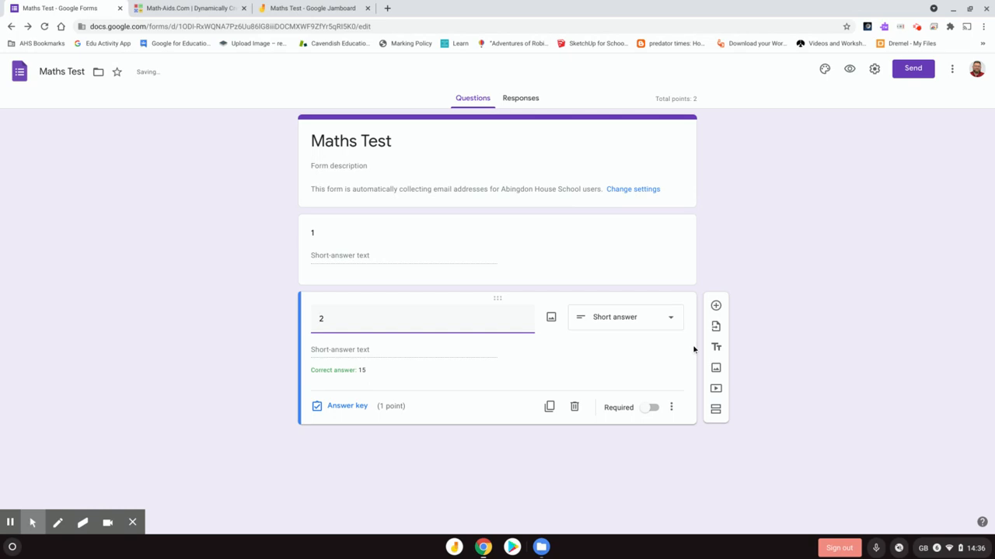
Duplicate question 2 as question 3 and set its correct answer to 22 from the worksheet's answer key
left_click(554, 417)
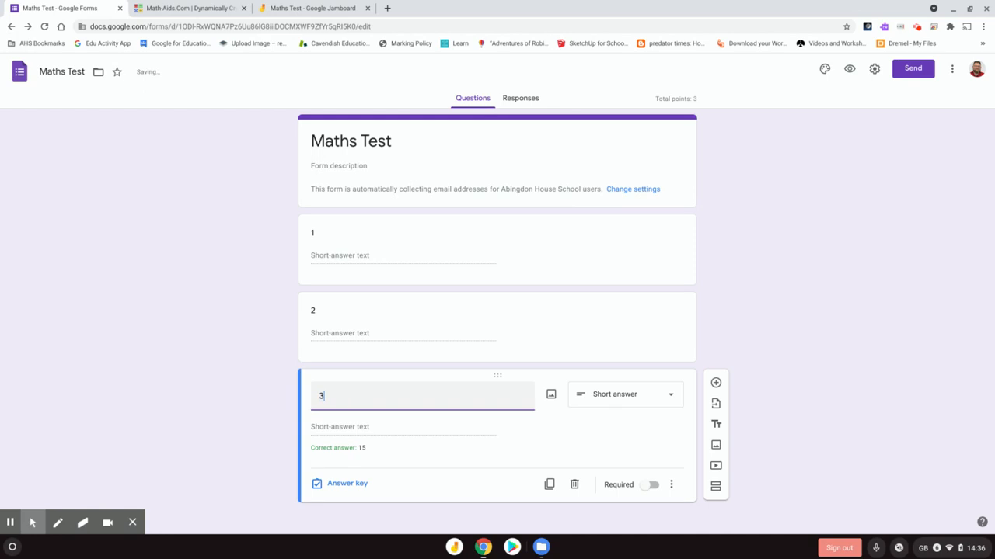
left_click(354, 488)
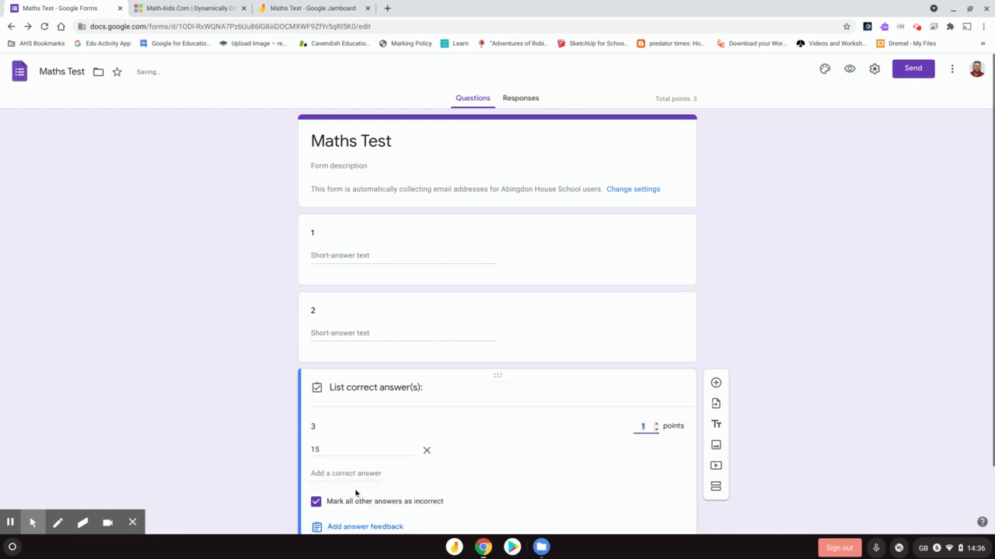
left_click(189, 10)
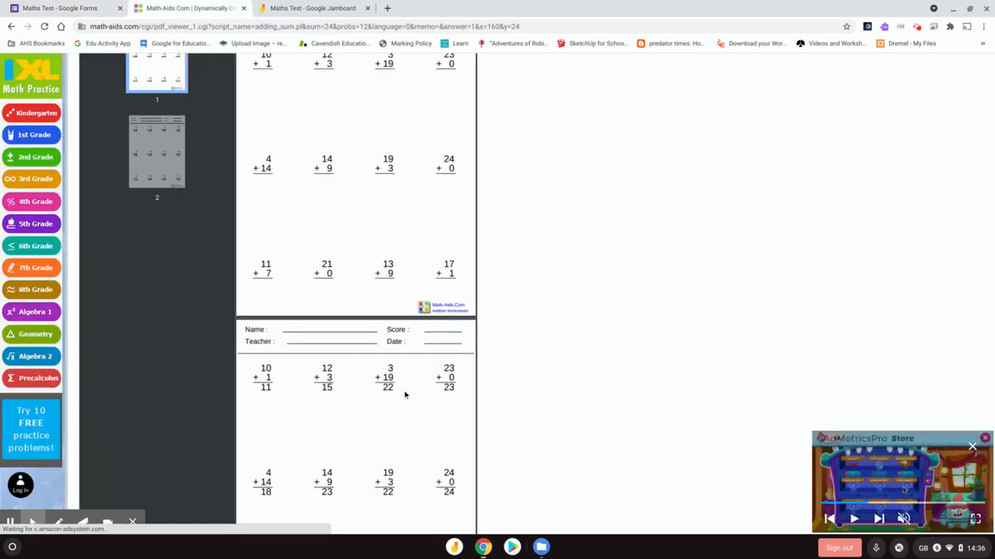
left_click(42, 10)
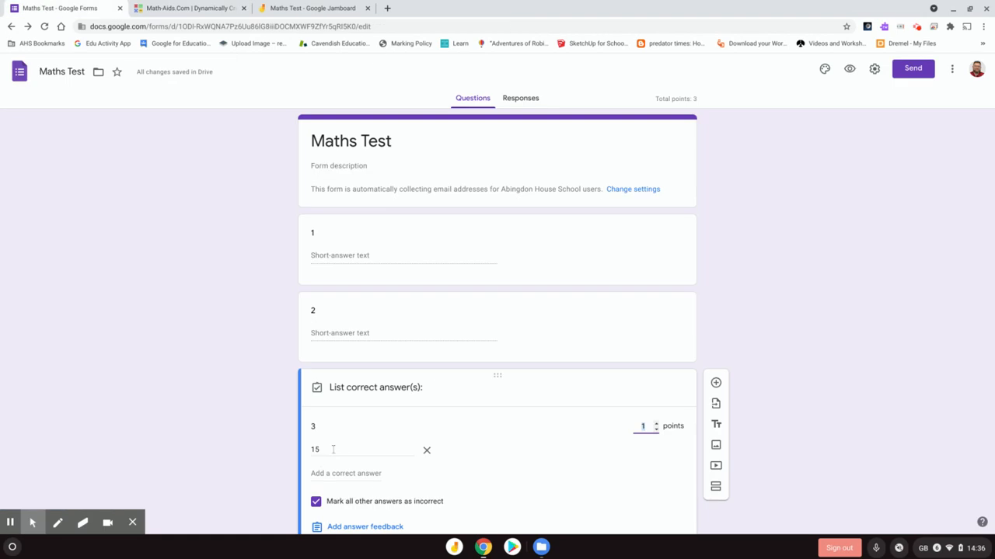
double_click(310, 448)
type("22")
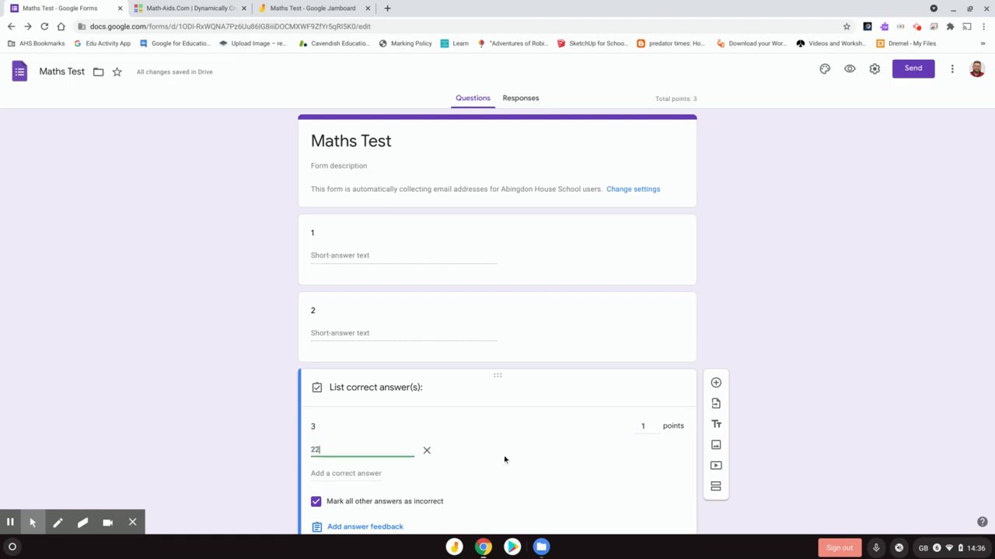
left_click(504, 459)
scroll(509, 461, "down", 1)
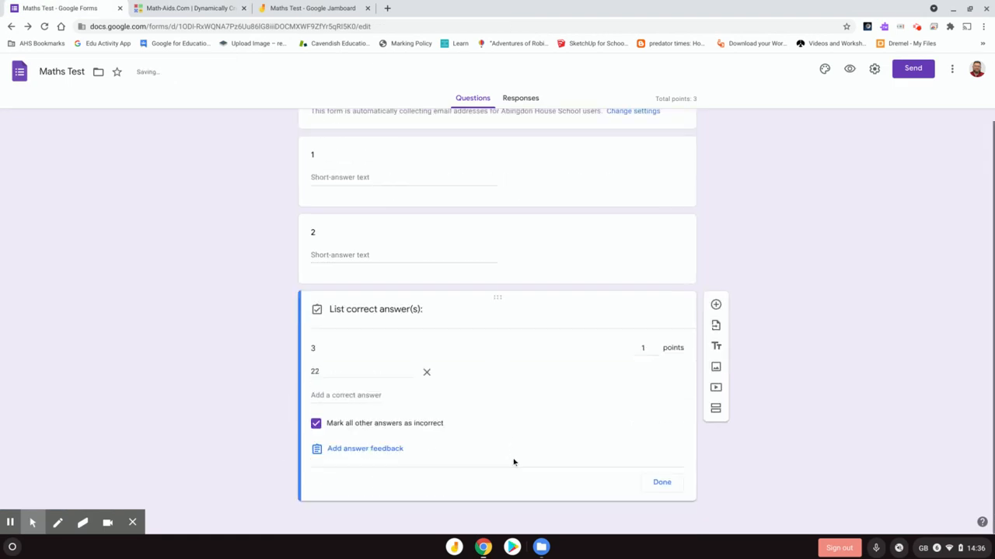
left_click(666, 484)
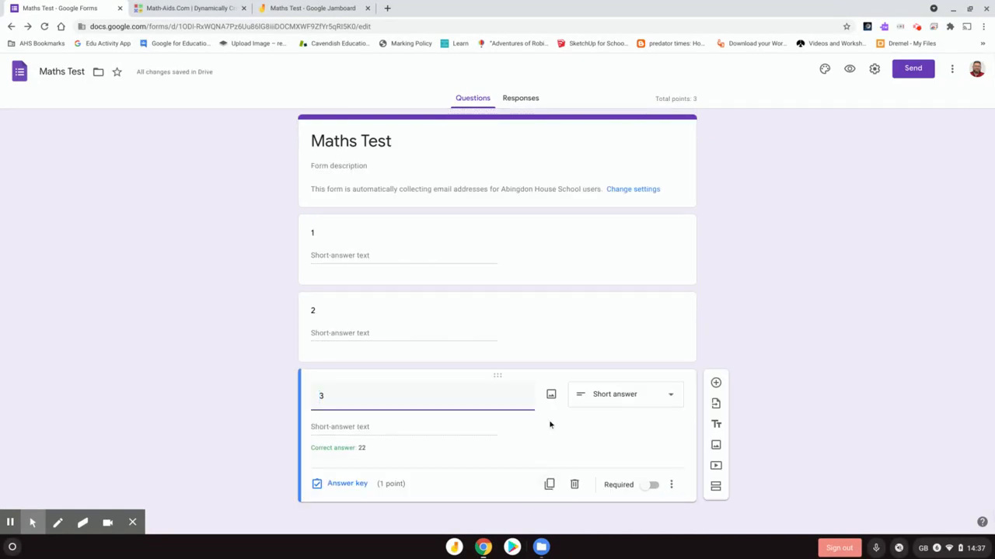
Reopen the answer key of question 3
left_click(337, 484)
scroll(486, 457, "down", 2)
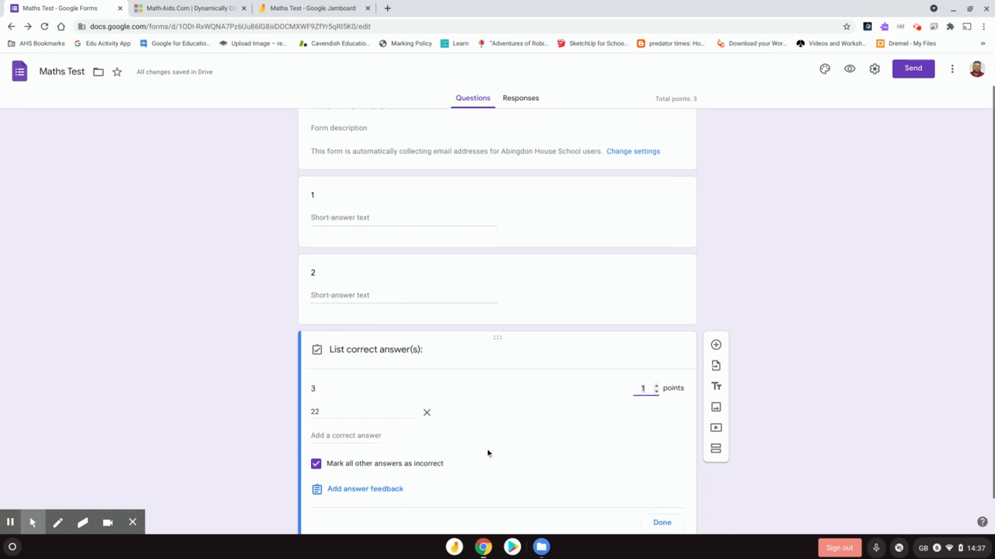
left_click(522, 415)
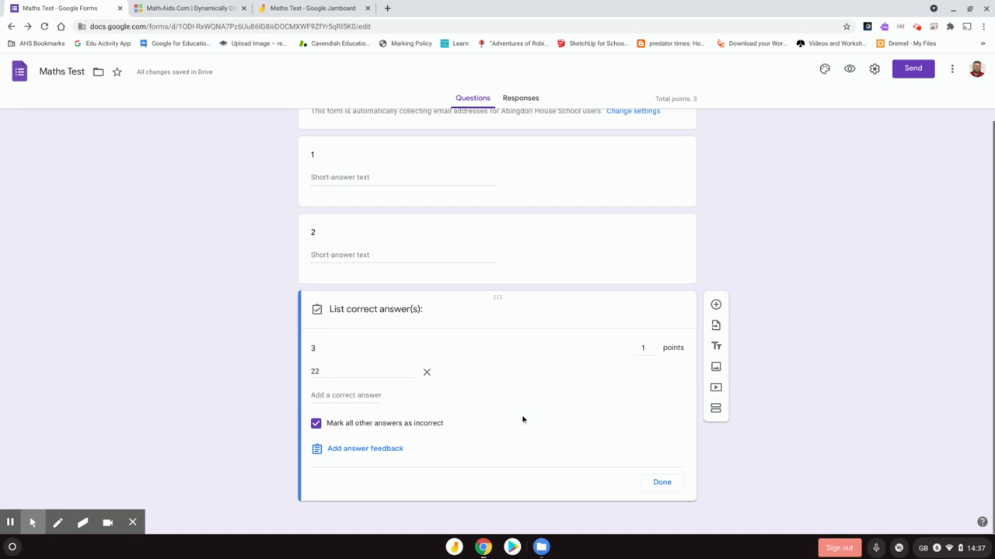
Add 67 as a second correct answer to question 3 and remove it again
left_click(326, 394)
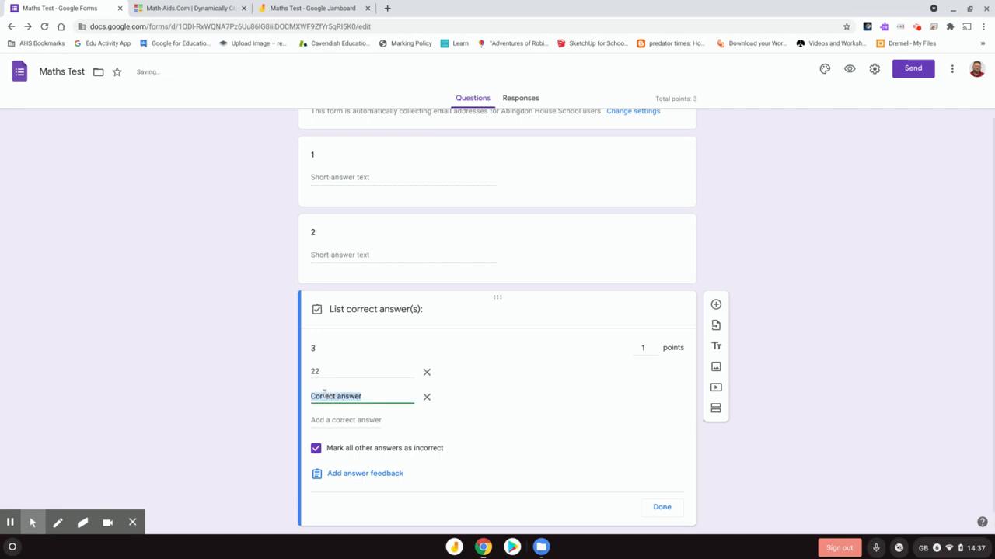
type("67")
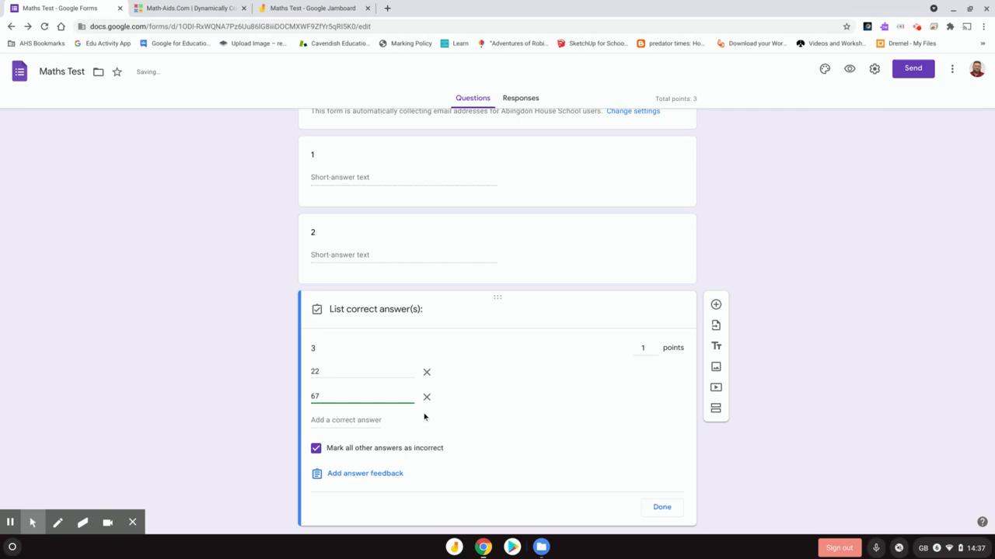
left_click(549, 411)
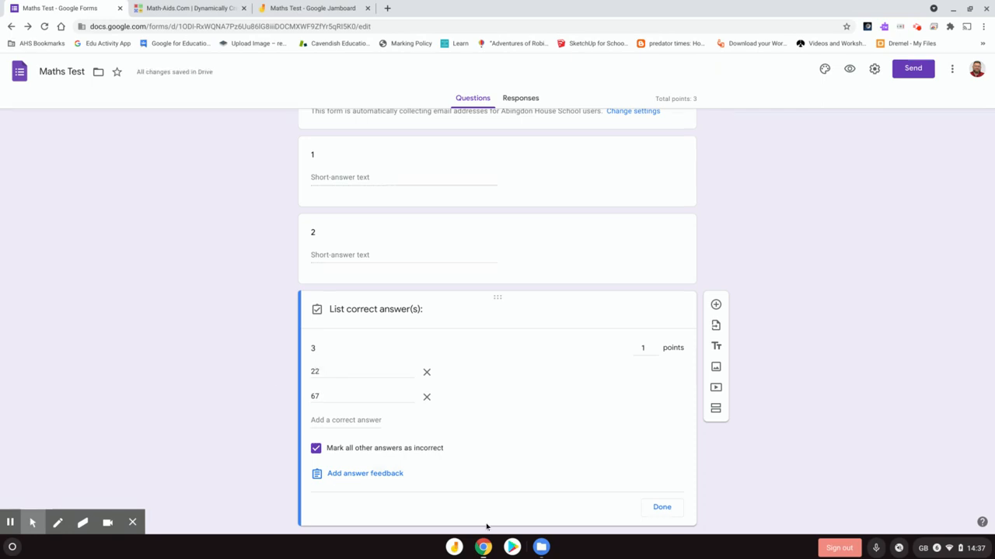
left_click(427, 397)
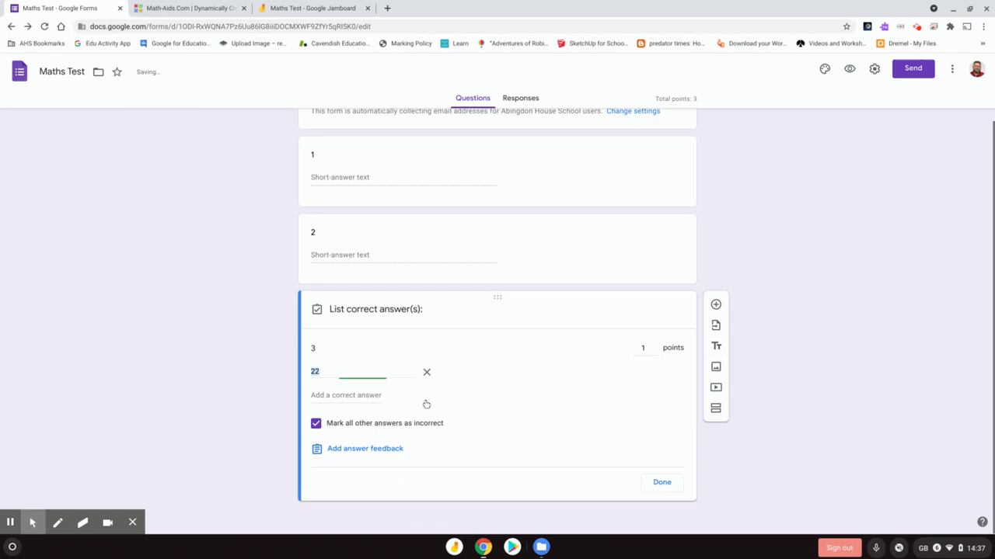
Try the variants £22.00, 22m, 22cm and 22kg as question 3's correct answer and restore it to 22
left_click(355, 370)
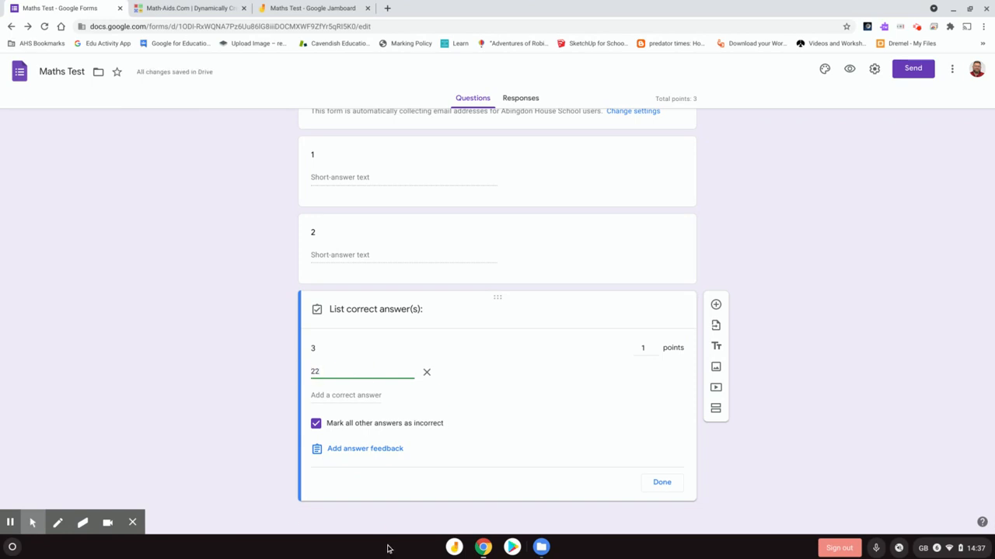
type("£22.00")
key("BackSpace")
key("BackSpace")
key("BackSpace")
key("BackSpace")
key("BackSpace")
key("BackSpace")
type("22m")
key("BackSpace")
type("cm")
key("BackSpace")
key("BackSpace")
type("kg")
key("BackSpace")
key("BackSpace")
left_click(391, 463)
Add the answer feedback "Make sure you check your £" to question 3 and finish its answer key
left_click(365, 449)
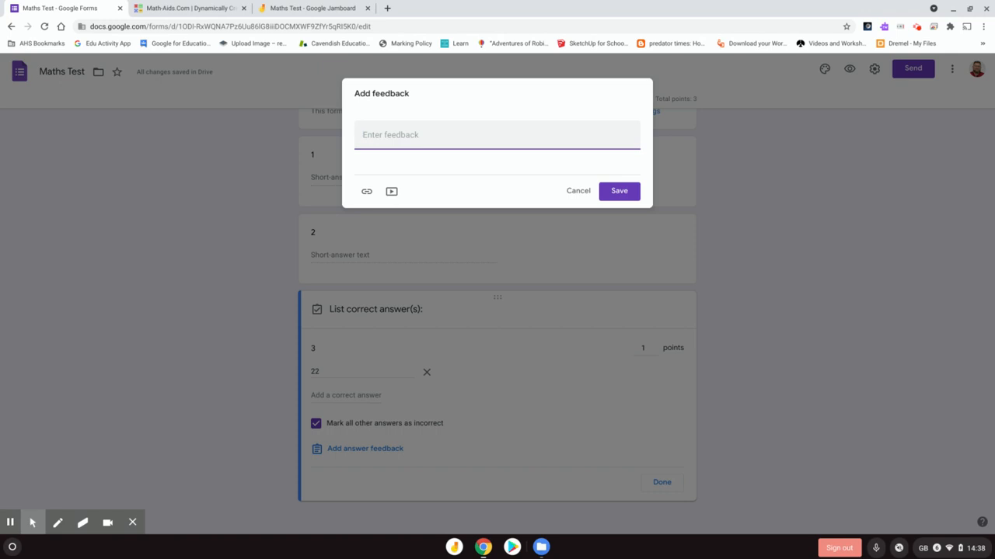
type("Make sure you check your ")
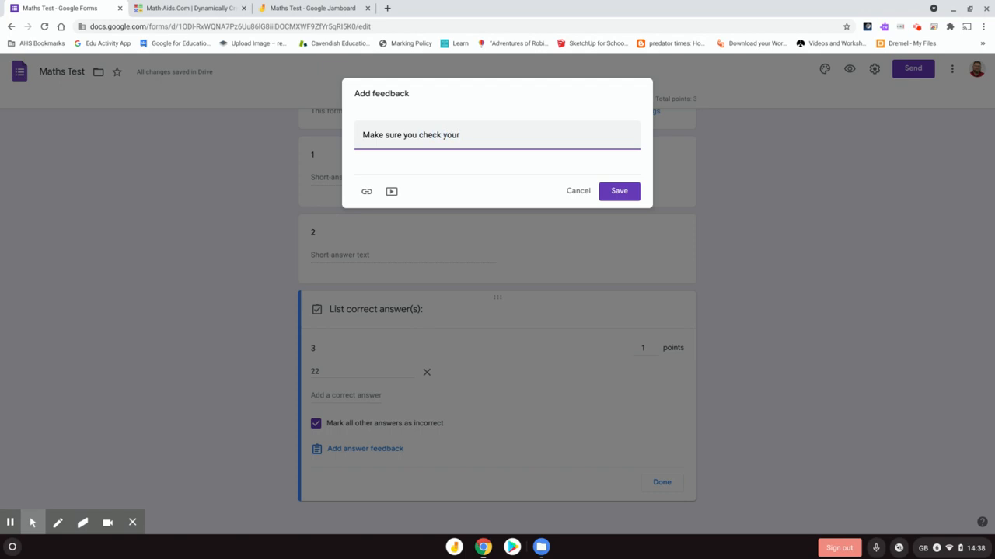
type("£")
left_click(619, 191)
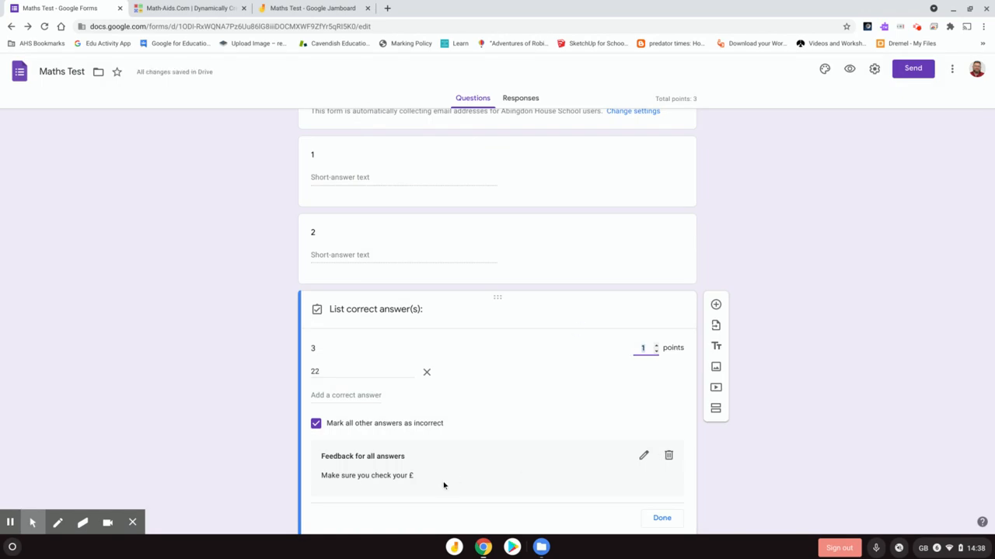
left_click(662, 518)
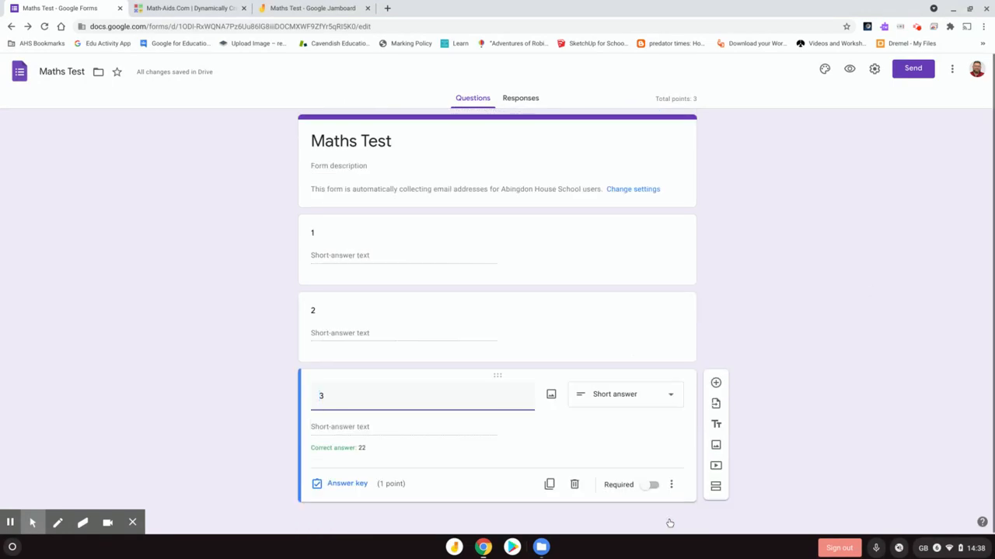
left_click(804, 316)
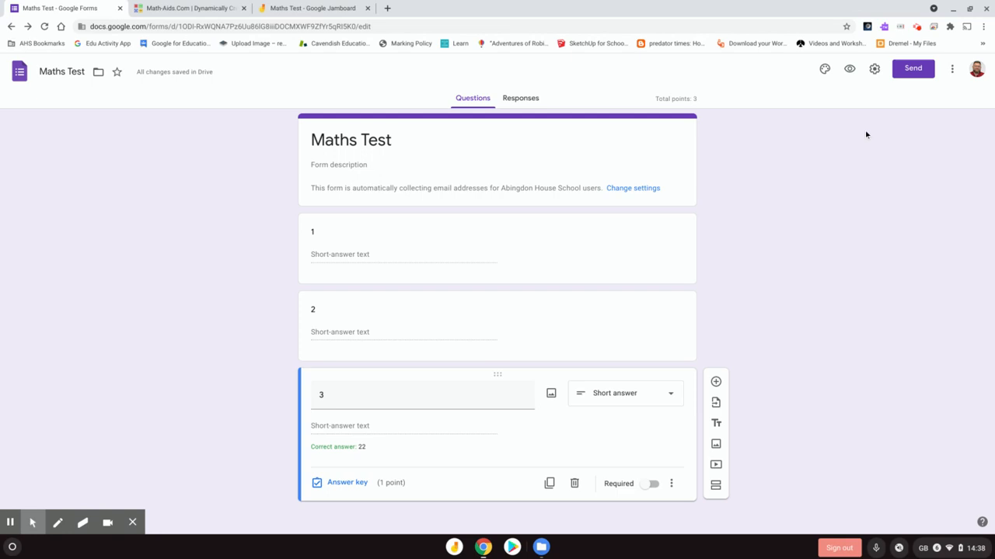
Copy the form's shareable link from the sending options and close them
left_click(907, 73)
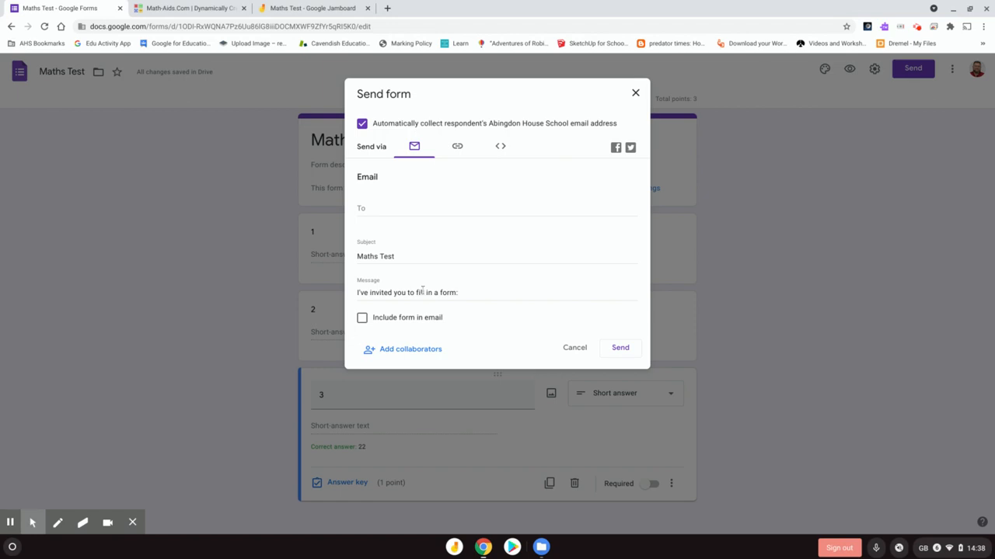
left_click(460, 147)
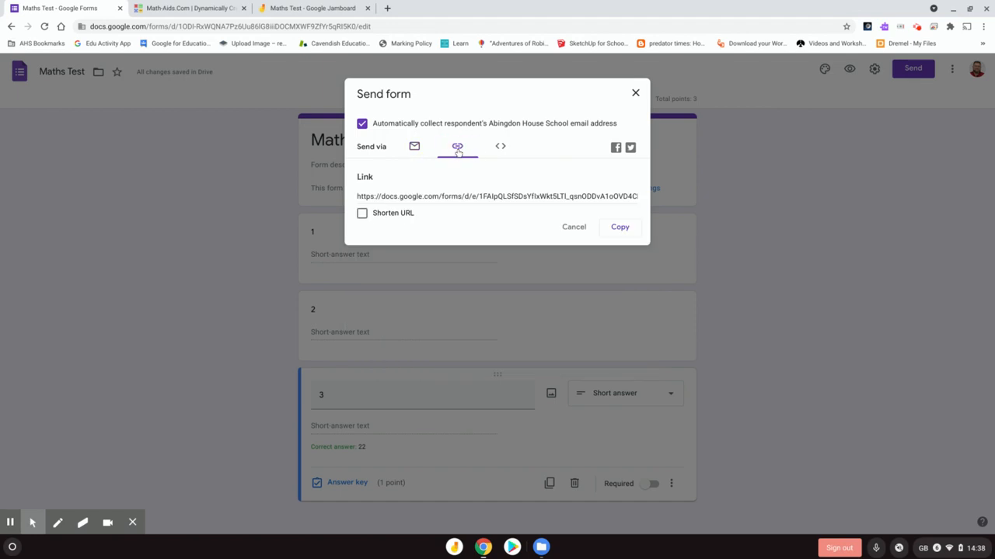
left_click(626, 227)
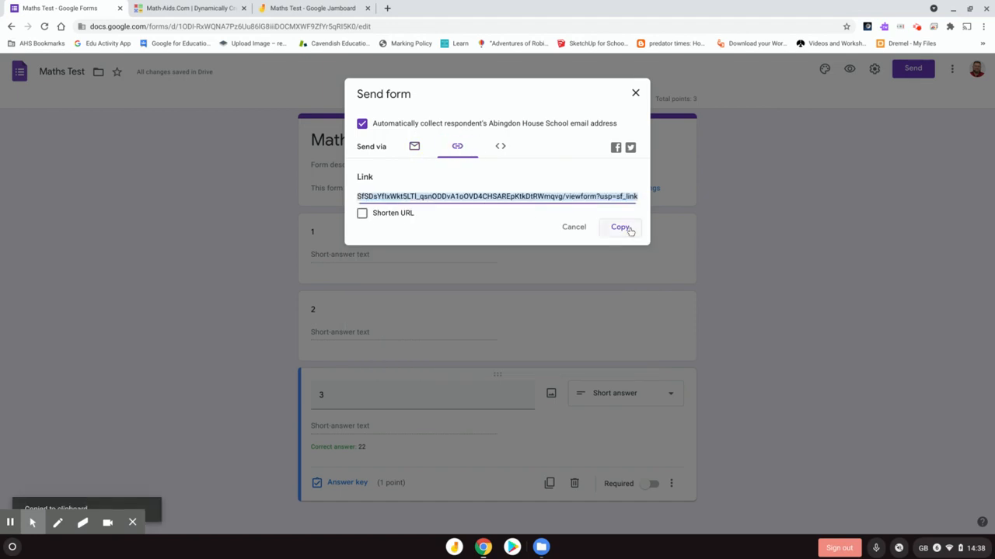
left_click(635, 92)
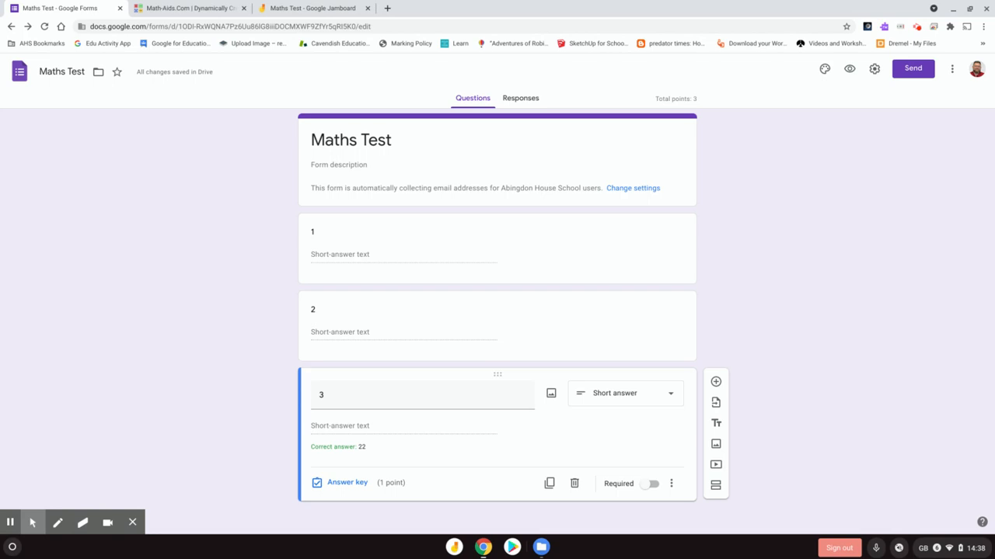
left_click(10, 522)
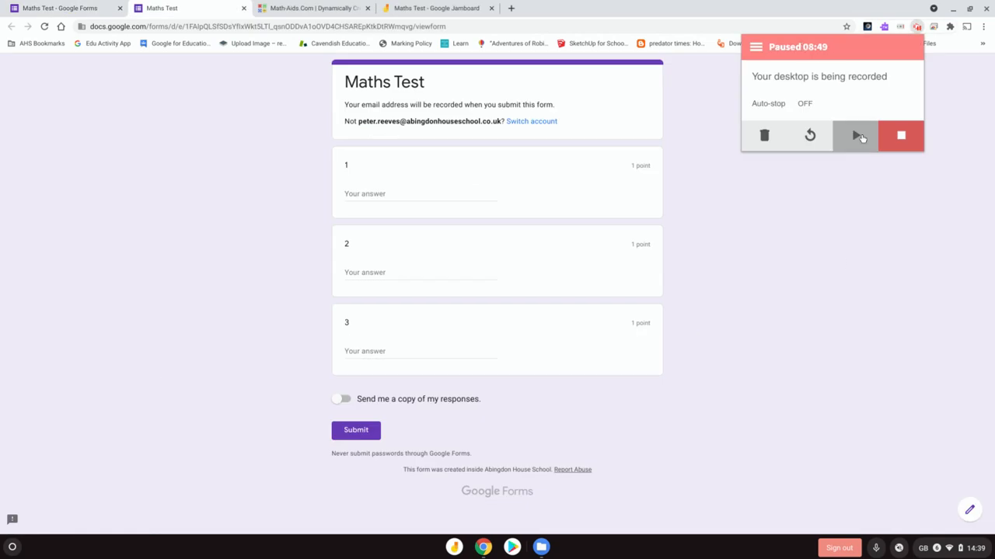
Submit the Maths Test with the answers 8, 15 and 22 for questions 1 to 3 and view the score
left_click(845, 270)
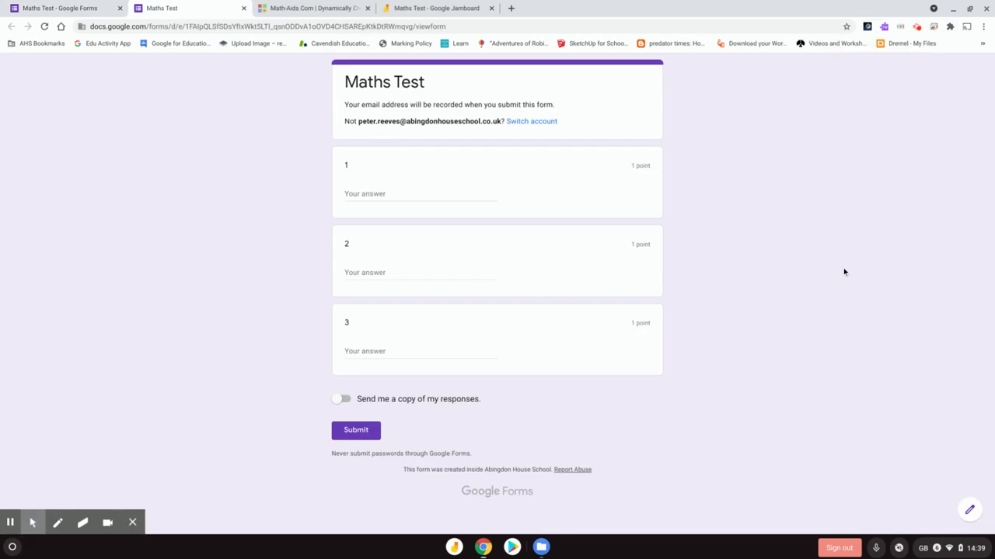
left_click(382, 192)
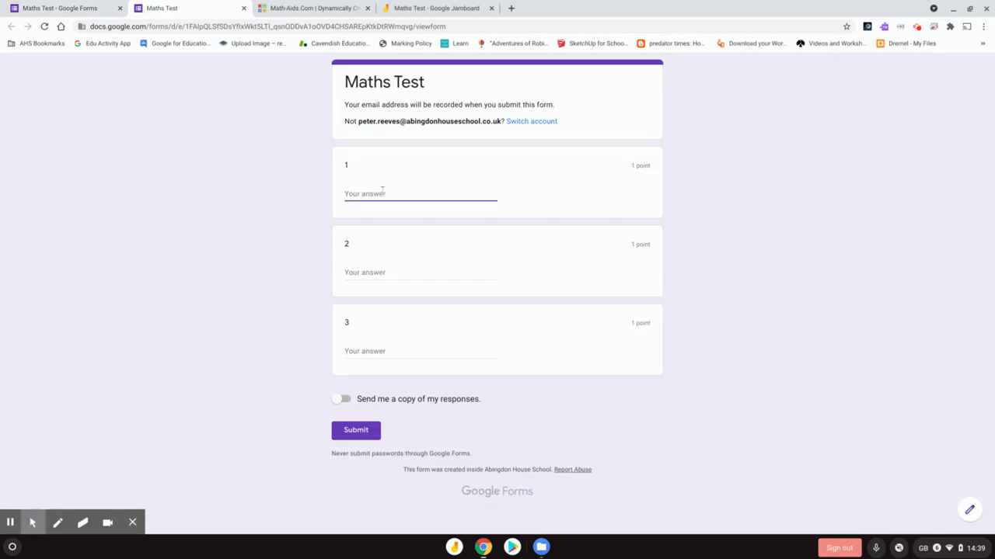
type("8")
left_click(404, 277)
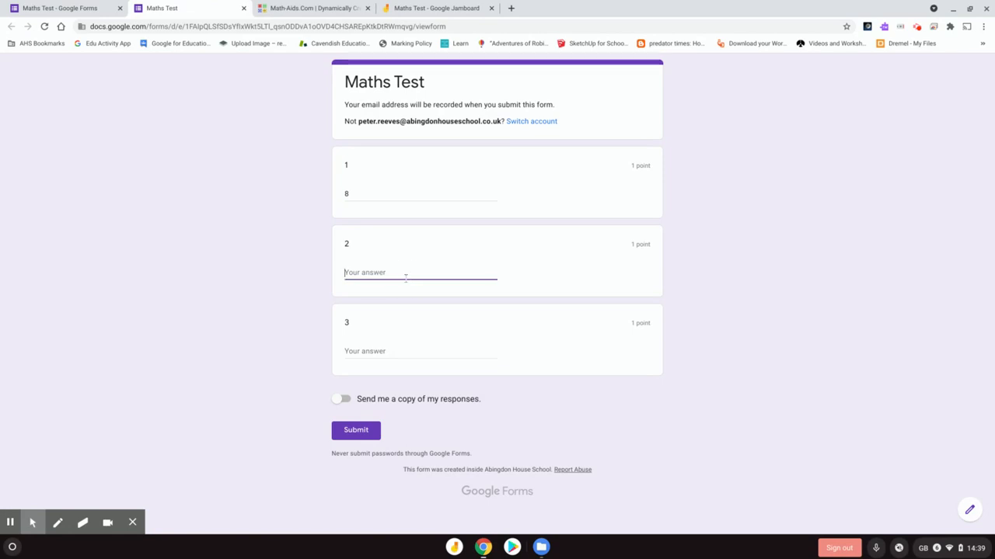
type("15")
left_click(378, 347)
type("22")
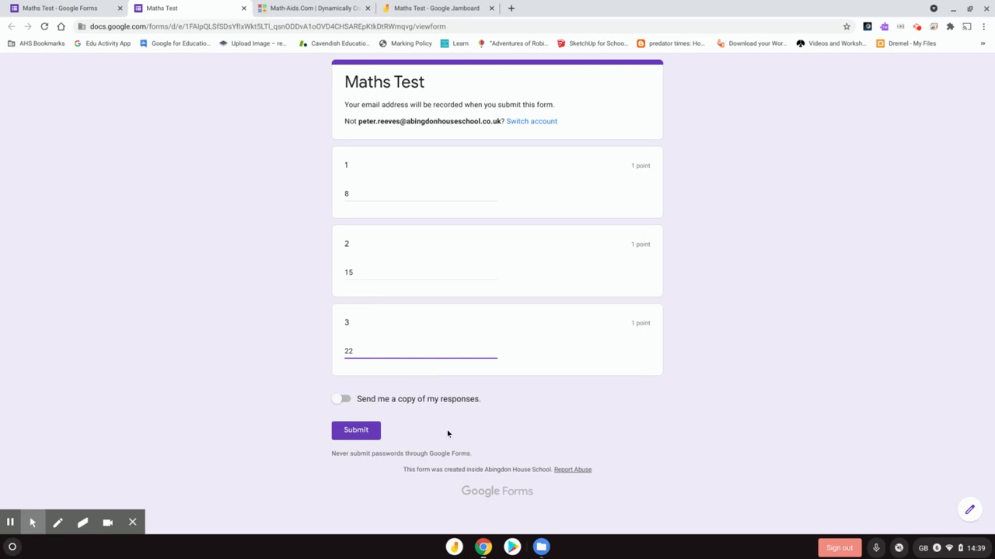
left_click(348, 434)
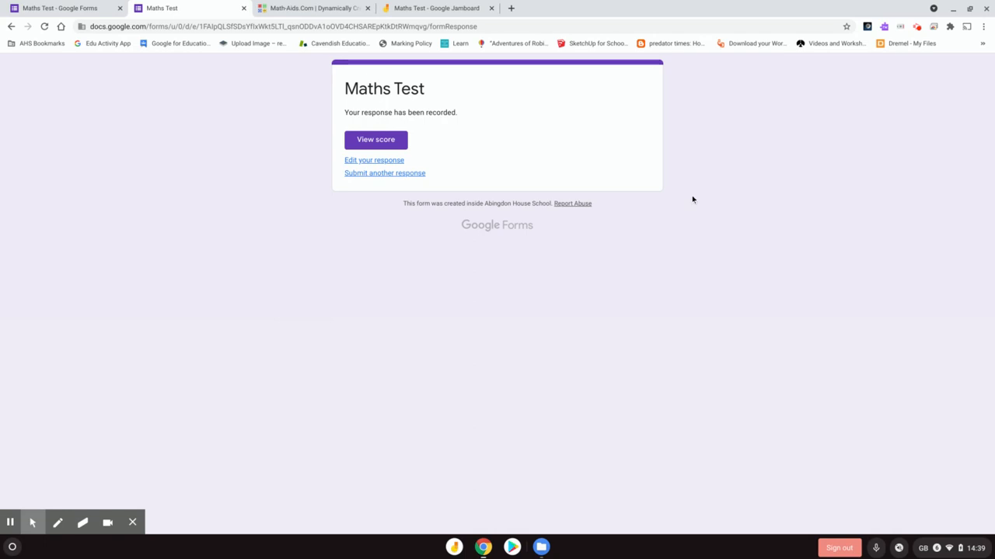
left_click(397, 144)
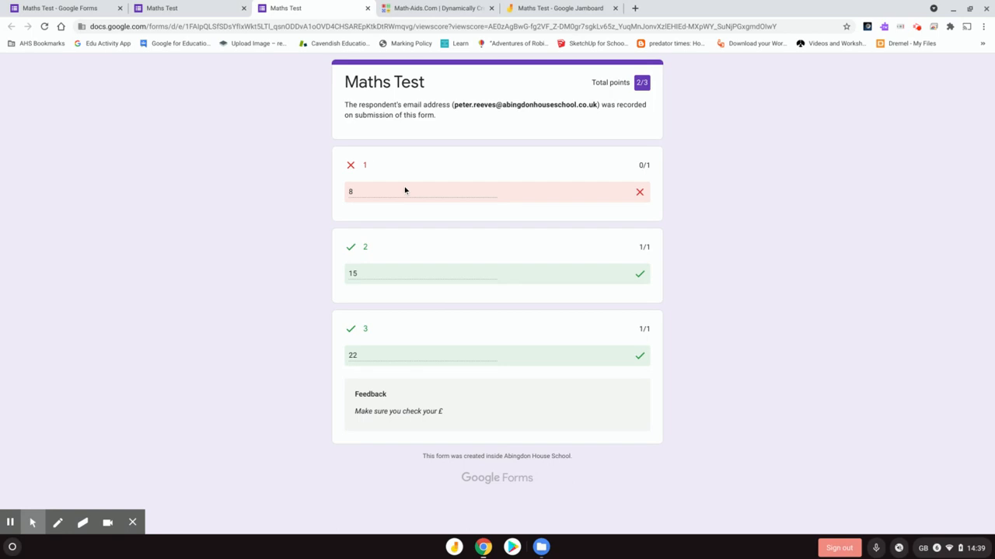
Edit the submitted response so that question 1's answer is 12, and resubmit it to view the updated score
left_click(190, 8)
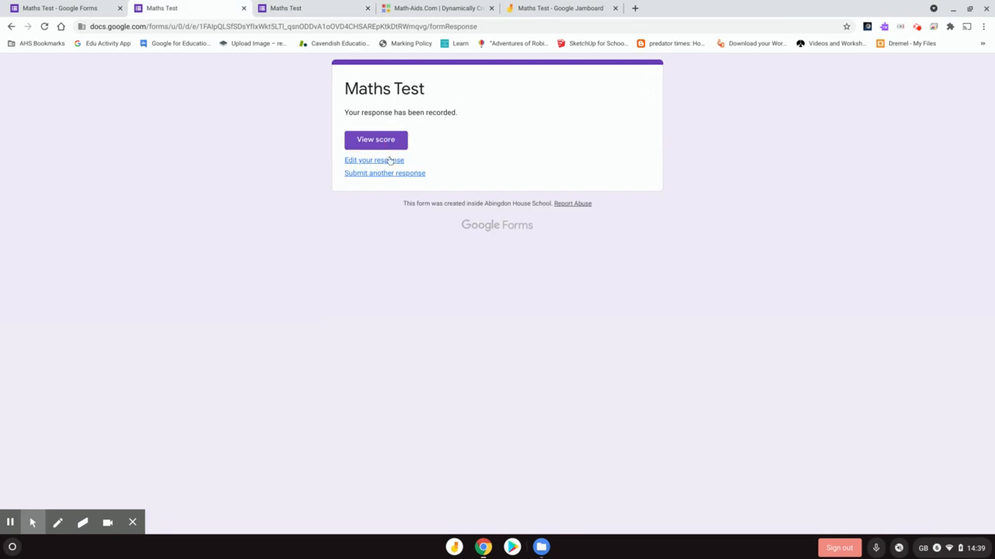
left_click(383, 162)
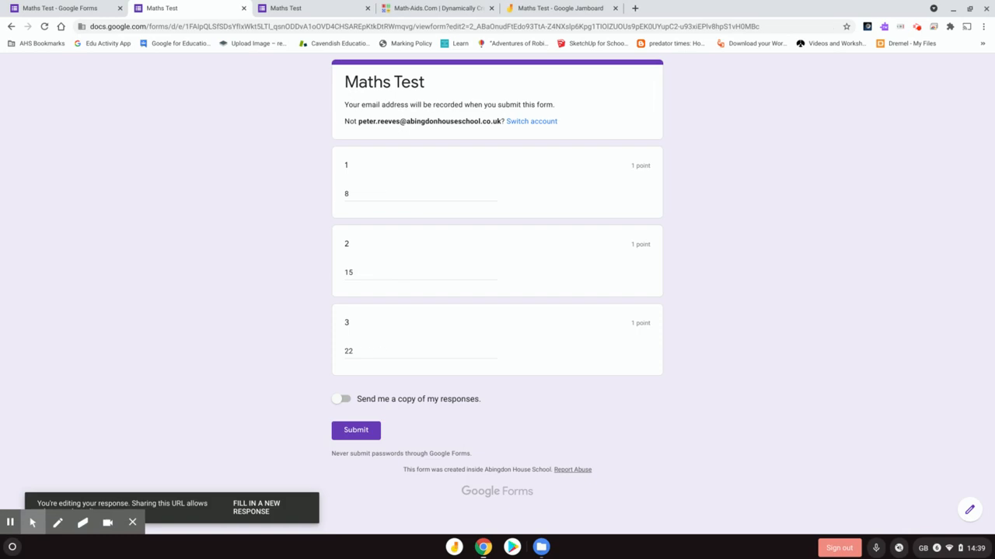
left_click(370, 193)
key("BackSpace")
type("12")
left_click(357, 431)
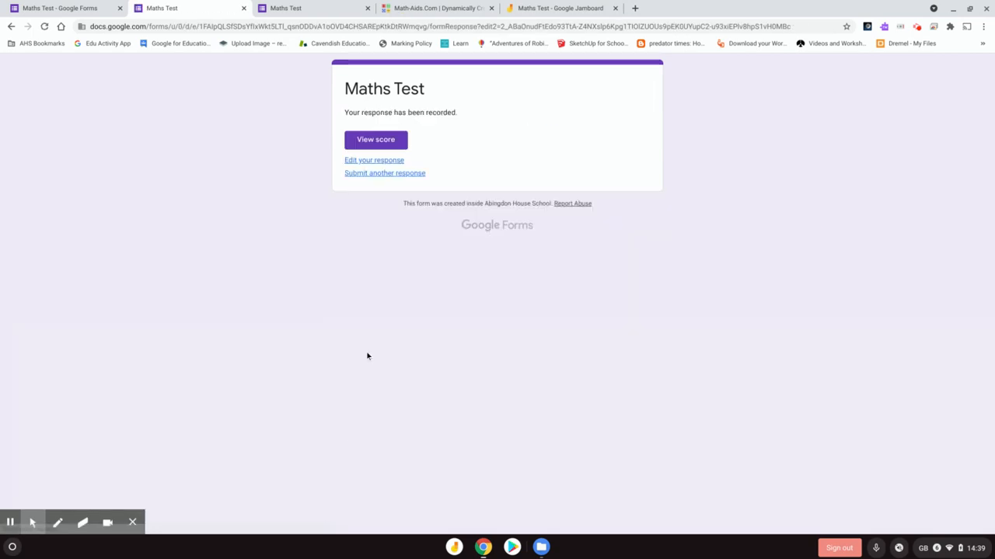
left_click(366, 146)
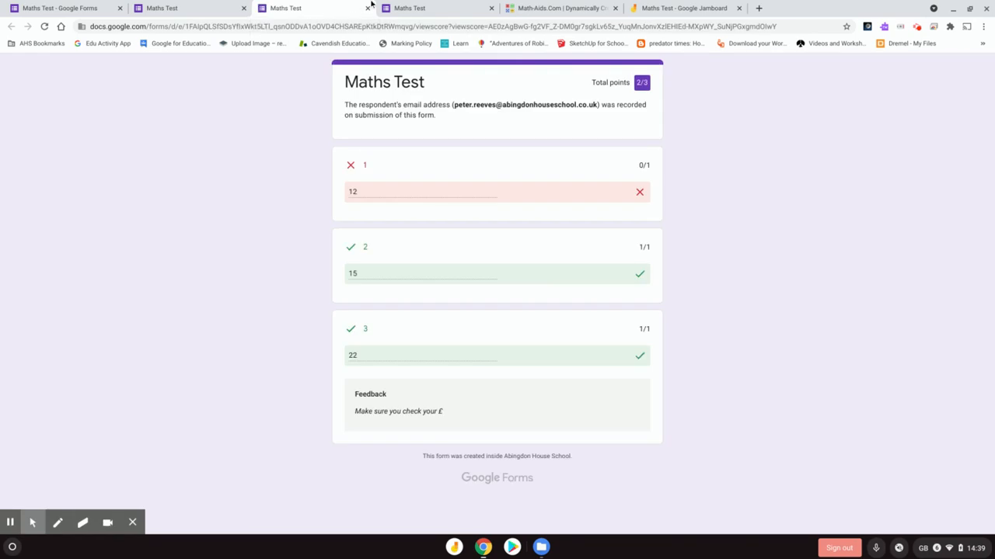
Close both score pages and return to the Maths Test form in editing view
left_click(367, 9)
left_click(368, 8)
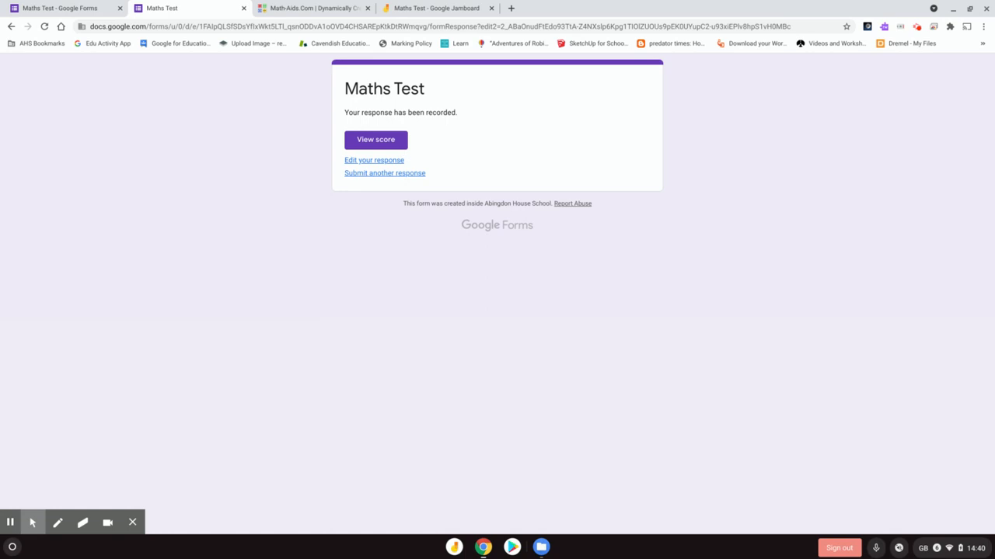
left_click(101, 13)
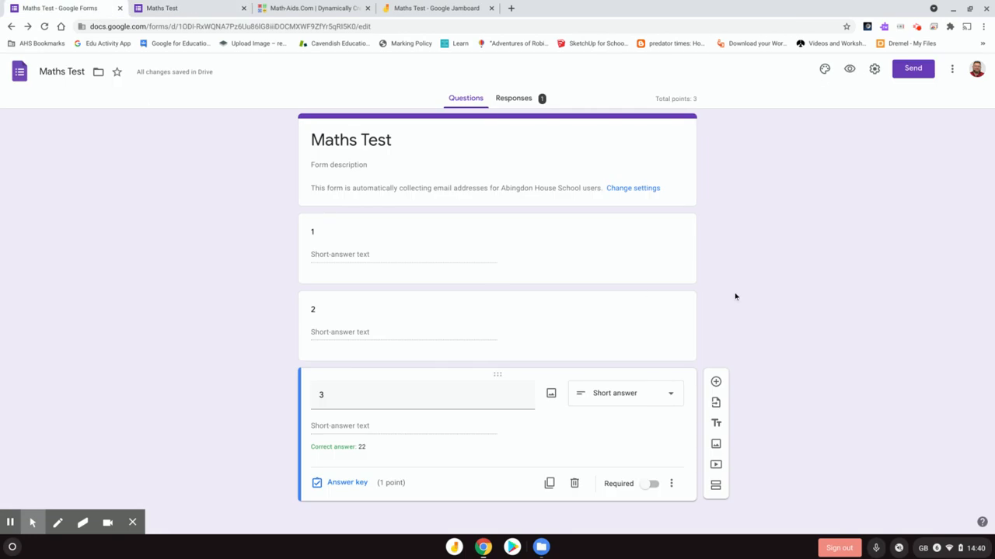